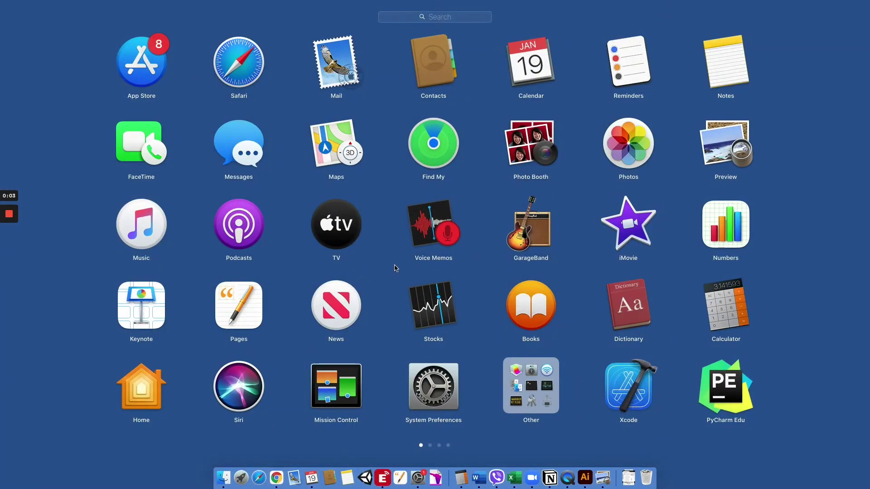
- Launch Adobe Illustrator 2020 from Launchpad by searching 'illu'
type("illu")
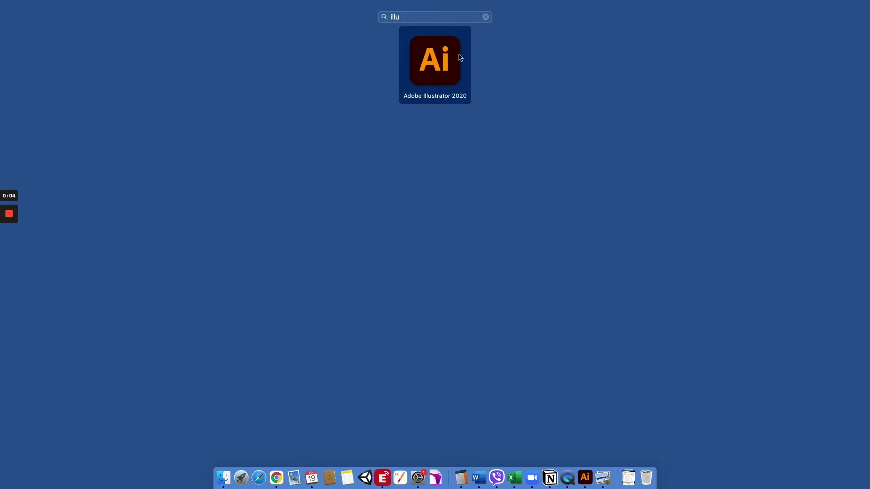
left_click(460, 57)
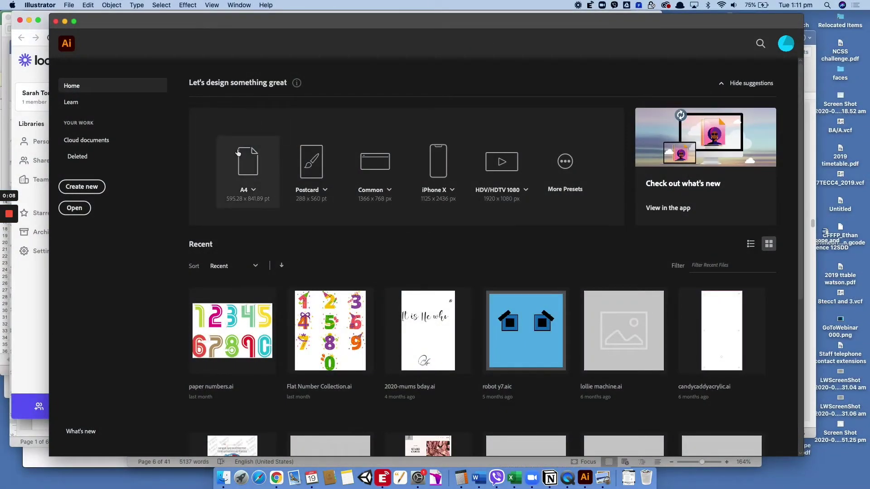
- Create a new blank A4 print document (595.28 × 841.89 pt, CMYK)
left_click(82, 188)
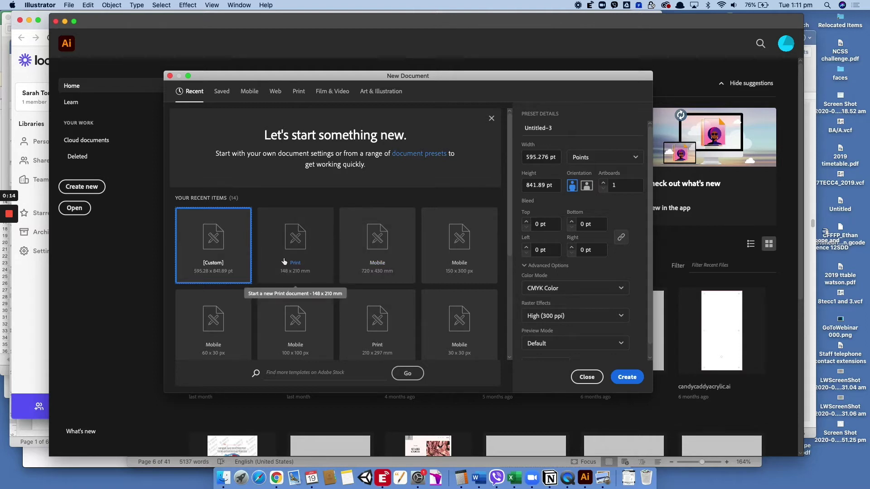
left_click(301, 94)
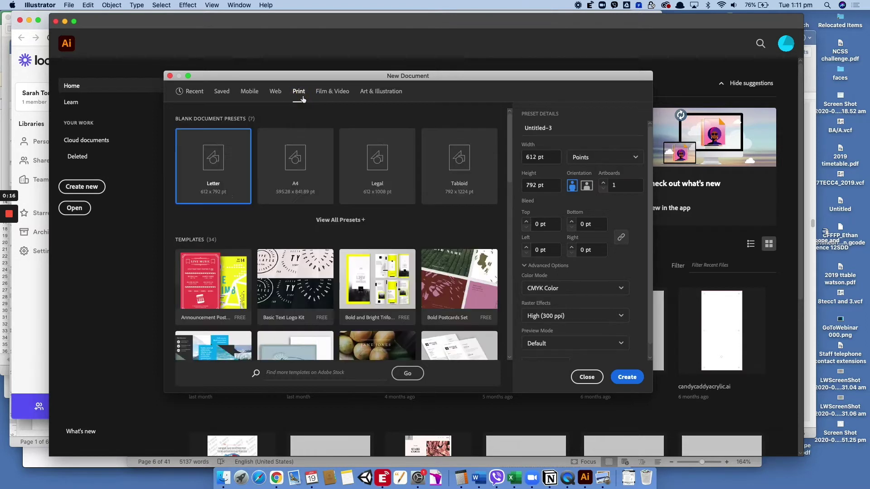
left_click(306, 162)
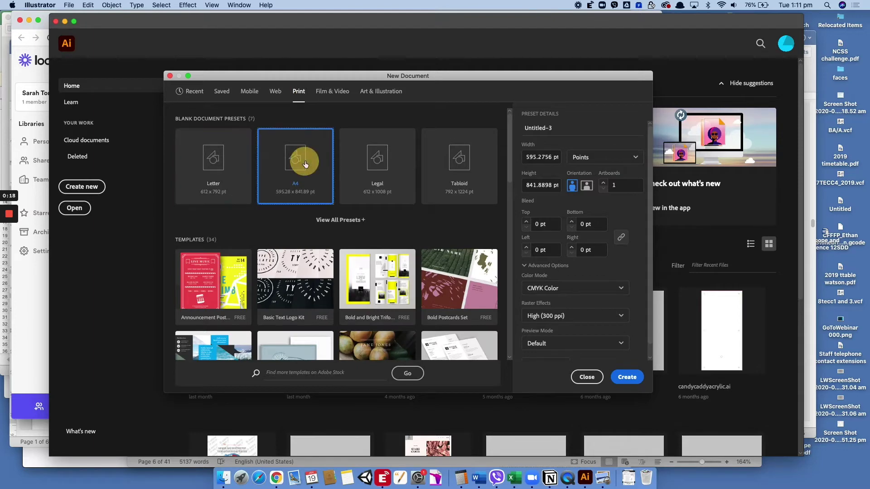
left_click(627, 377)
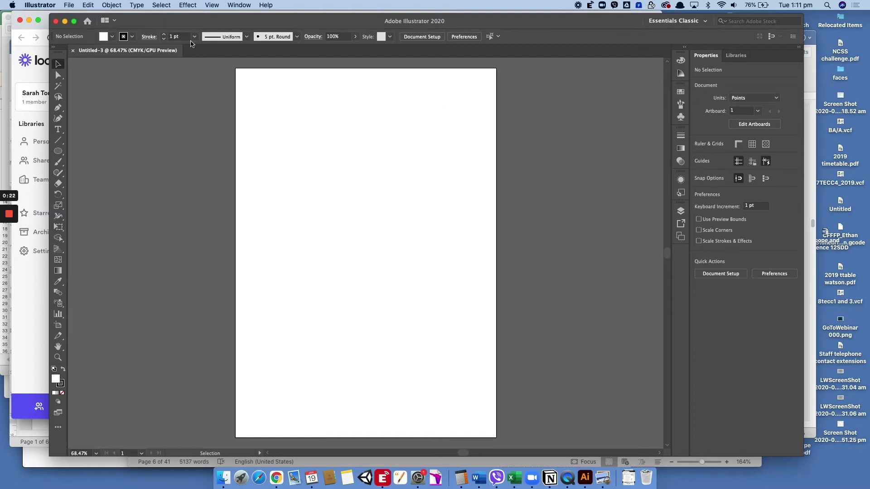
- Place a three-sided polygon near the top-left of the artboard with the Polygon tool
left_click(56, 155)
left_click(55, 157)
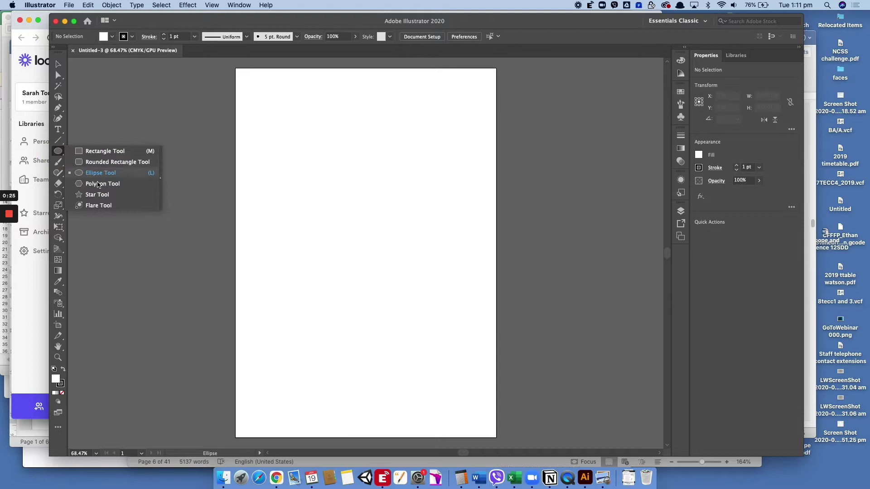
left_click(100, 185)
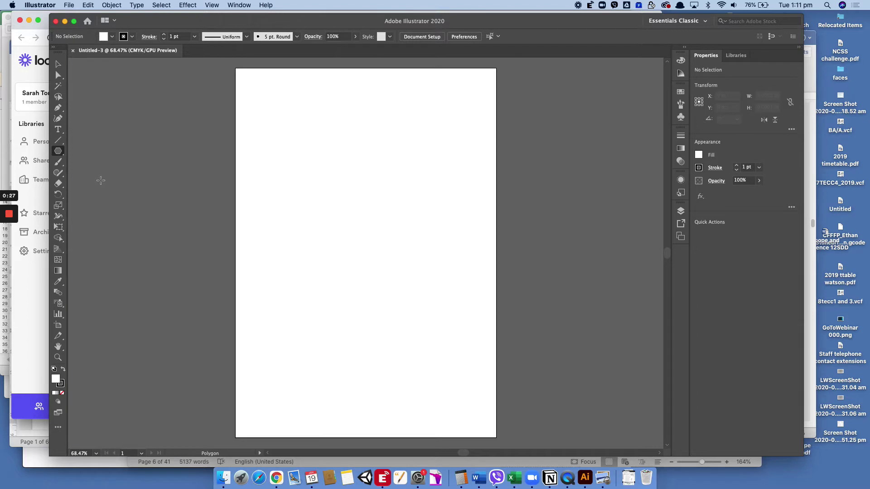
left_click(307, 131)
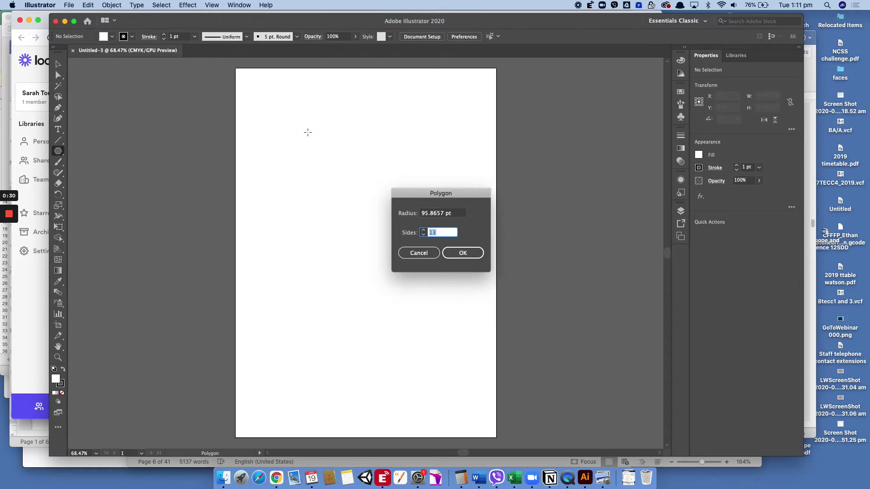
type("3")
left_click(471, 254)
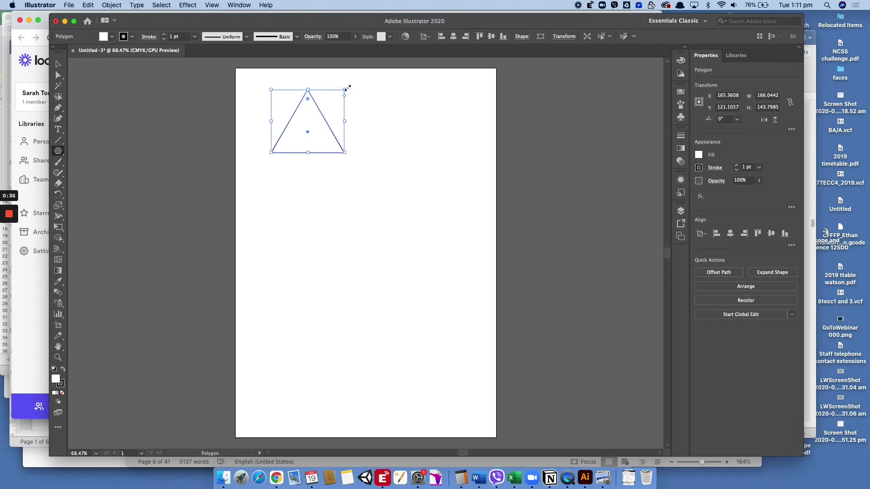
- Rotate the triangle 180° so it points downward
right_click(316, 114)
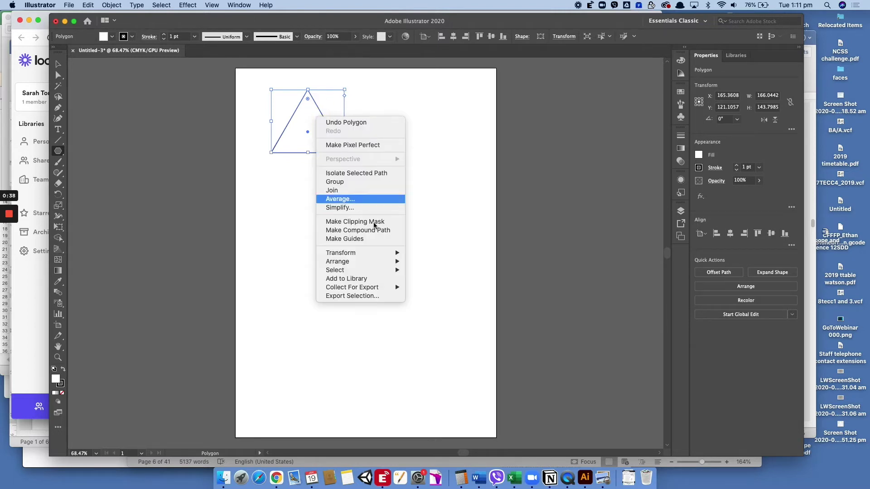
mouse_move(382, 253)
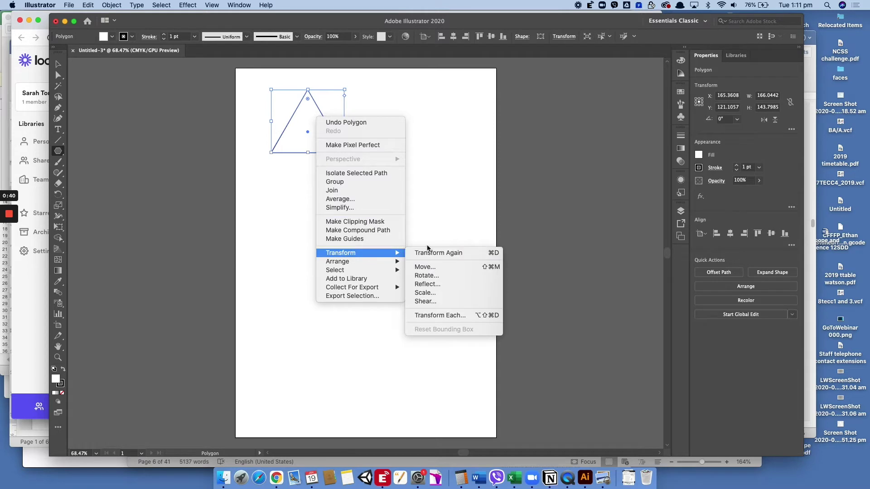
left_click(431, 275)
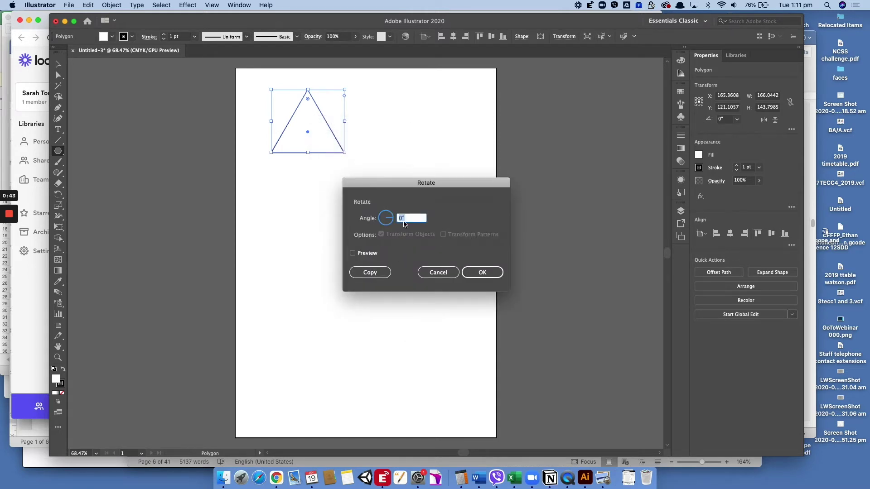
type("18")
left_click(486, 277)
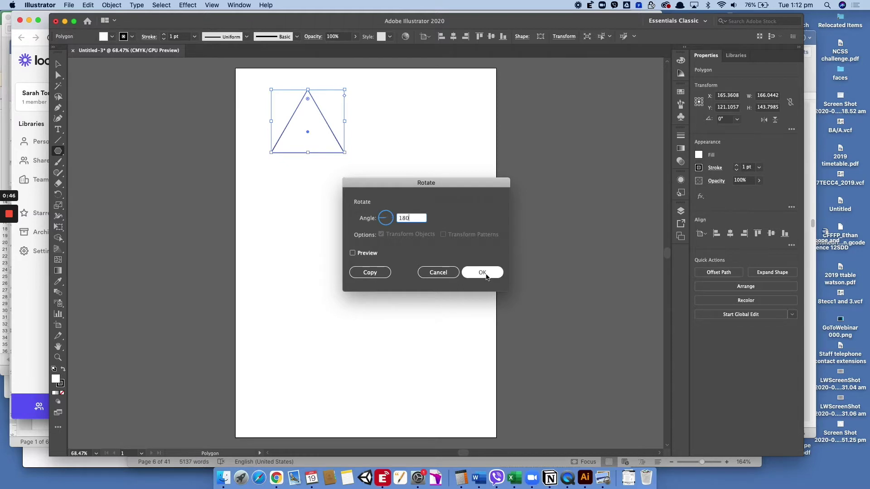
left_click(486, 277)
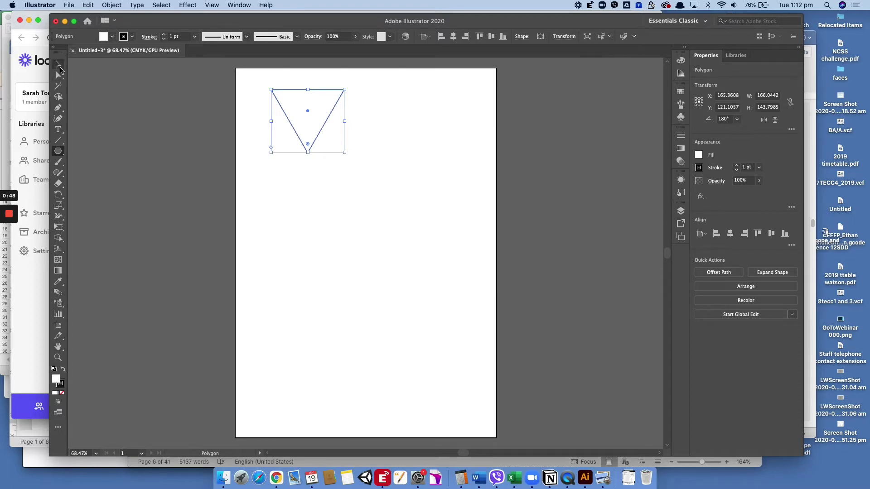
- Move the triangle to the middle of the page and resize it to about 140 × 184 pt
left_click(60, 68)
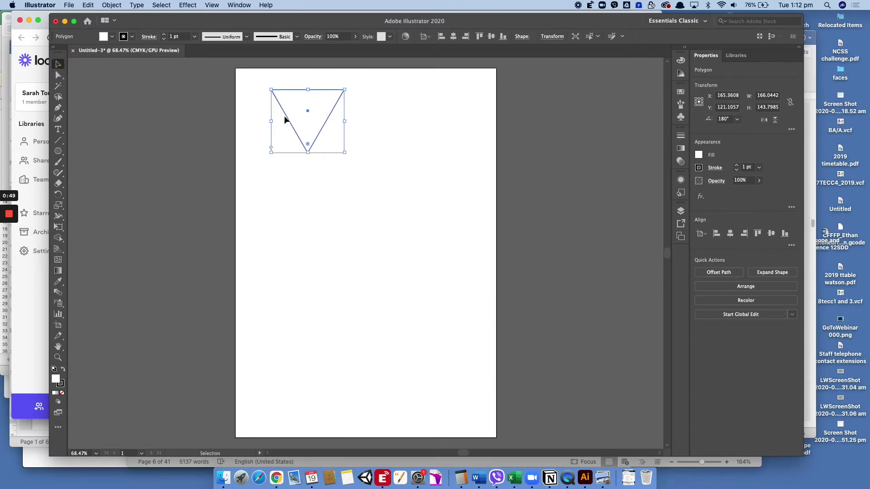
left_click_drag(305, 121, 353, 209)
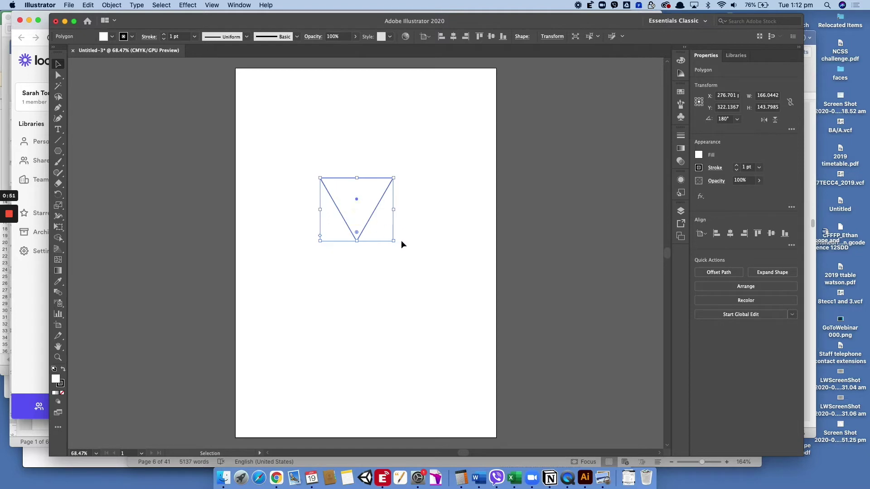
left_click_drag(393, 240, 382, 260)
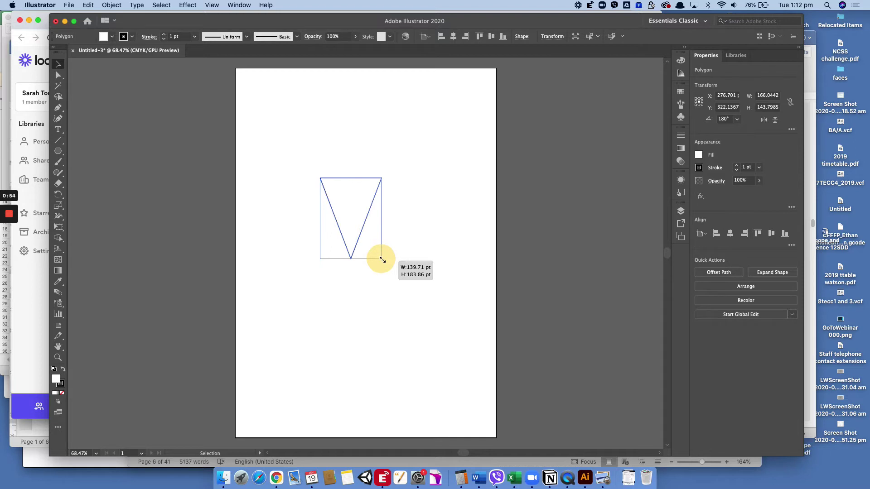
left_click_drag(383, 260, 382, 260)
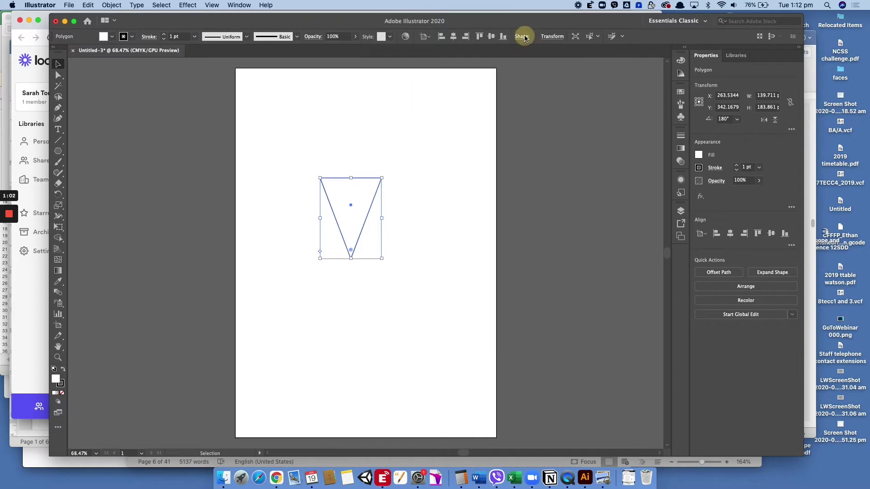
- Raise the triangle's corner radius in the Shape settings to round its corners
left_click(522, 36)
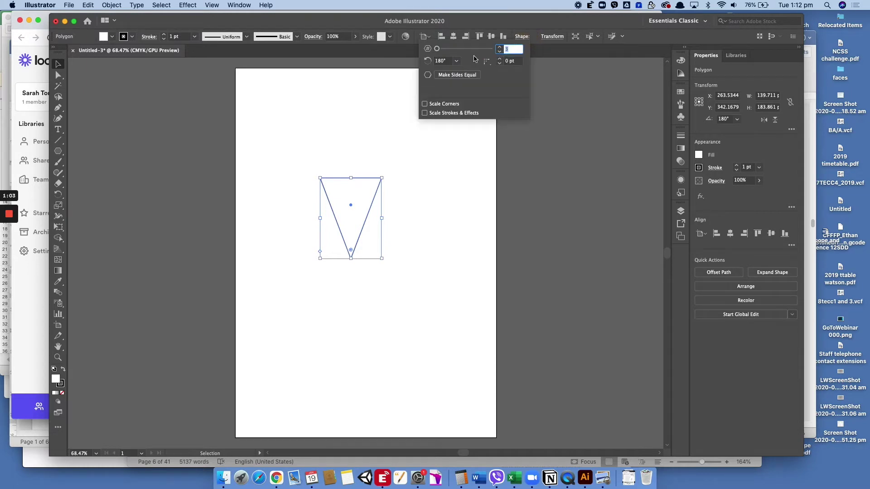
left_click(502, 61)
left_click(501, 60)
left_click(502, 60)
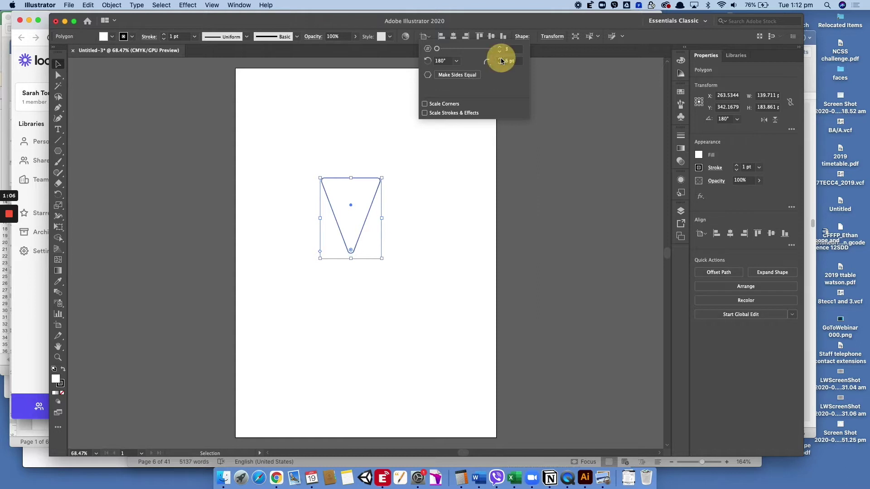
left_click(502, 60)
left_click(502, 60)
left_click(502, 60)
left_click(501, 61)
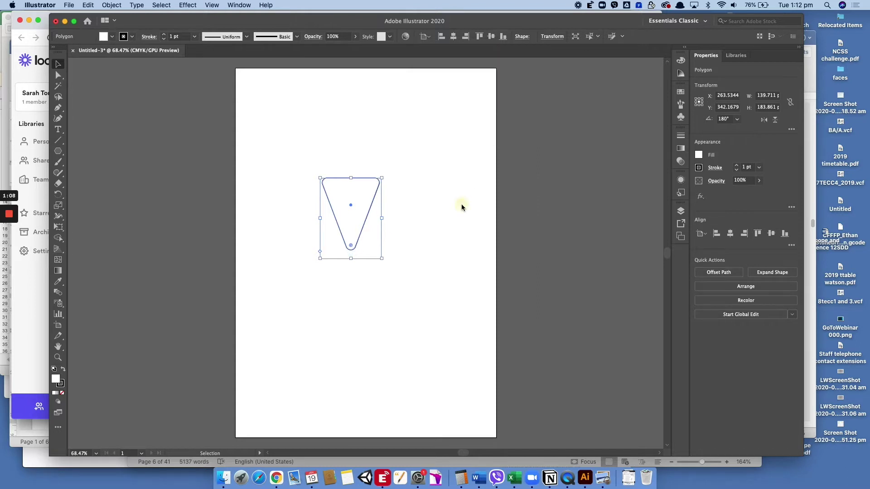
- Stretch the rounded triangle into a tall cone of about 128 × 221 pt
left_click(425, 234)
left_click(358, 220)
left_click_drag(382, 258, 379, 289)
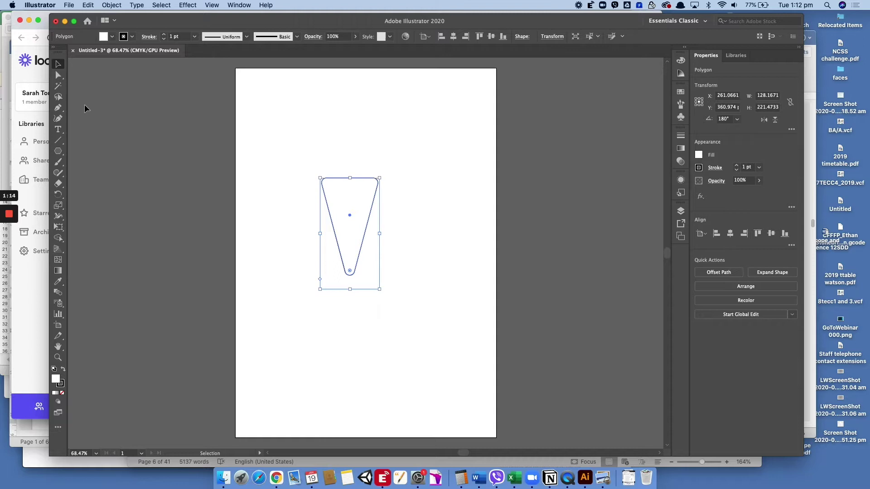
- Draw a tall ellipse above the cone
left_click(60, 154)
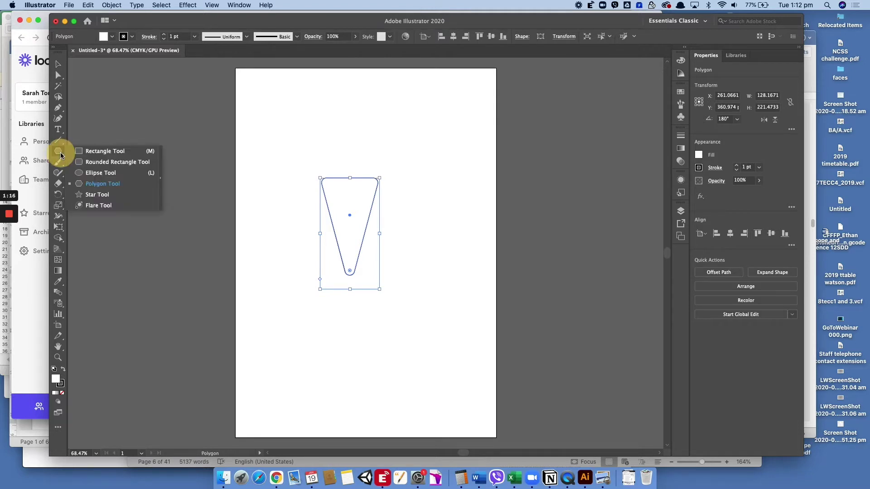
left_click(93, 173)
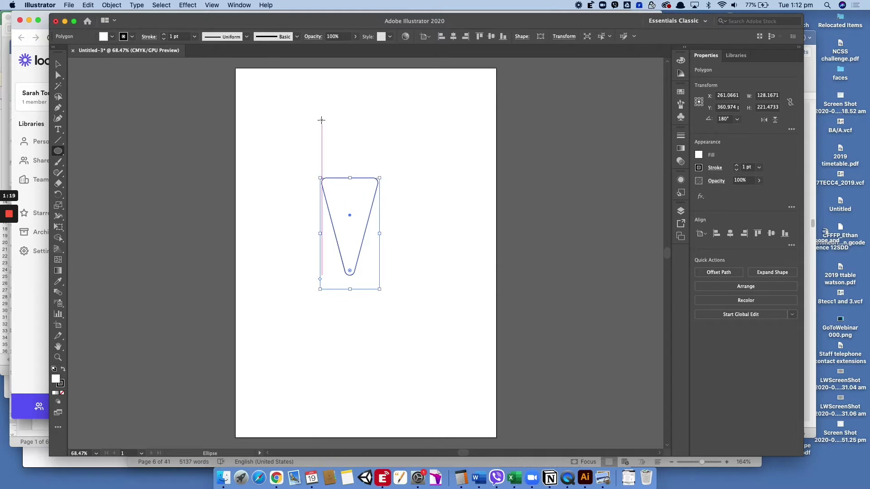
left_click_drag(321, 120, 341, 168)
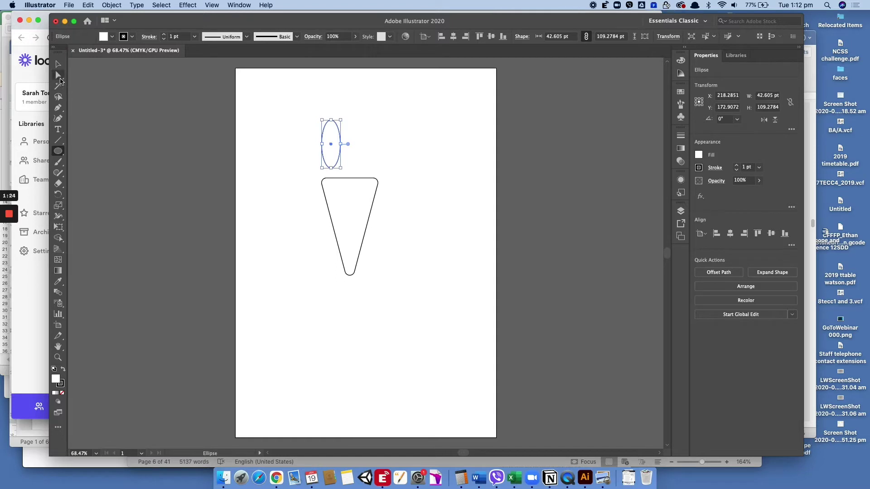
- Pull the ellipse's right, left and bottom anchor points upward into a narrow leaf shape
left_click(58, 75)
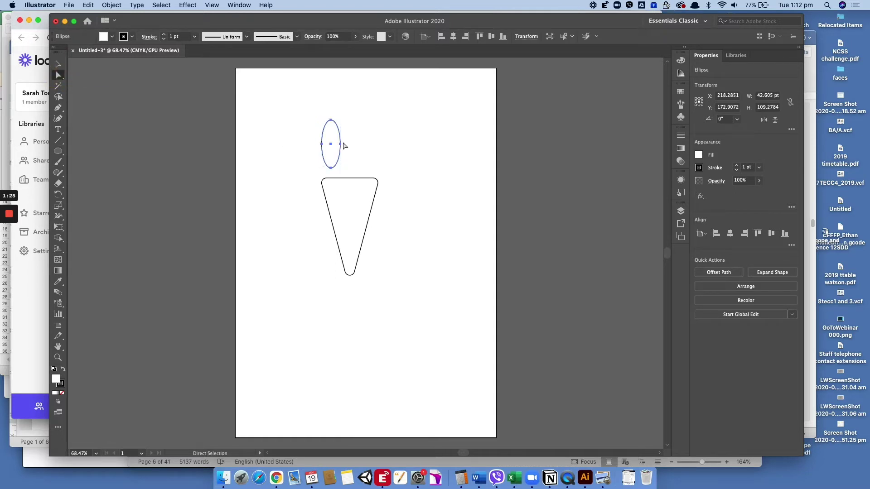
left_click(340, 144)
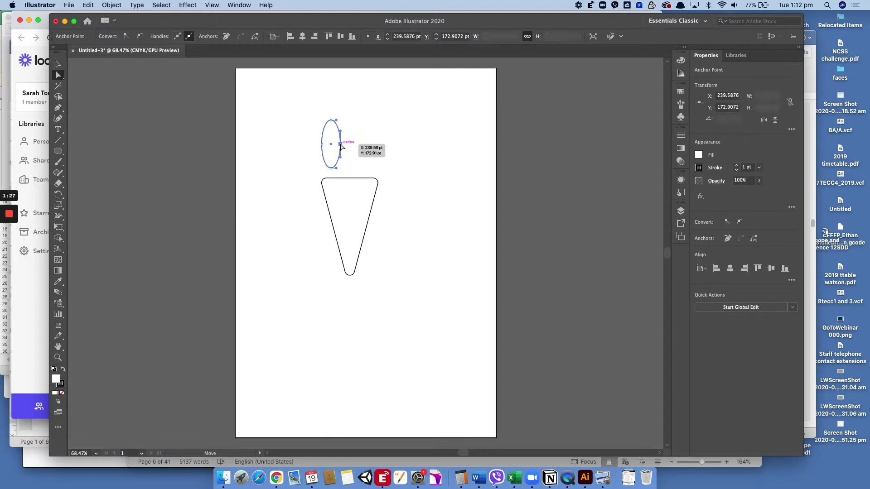
left_click_drag(340, 144, 332, 119)
left_click(322, 144)
left_click_drag(331, 168, 331, 160)
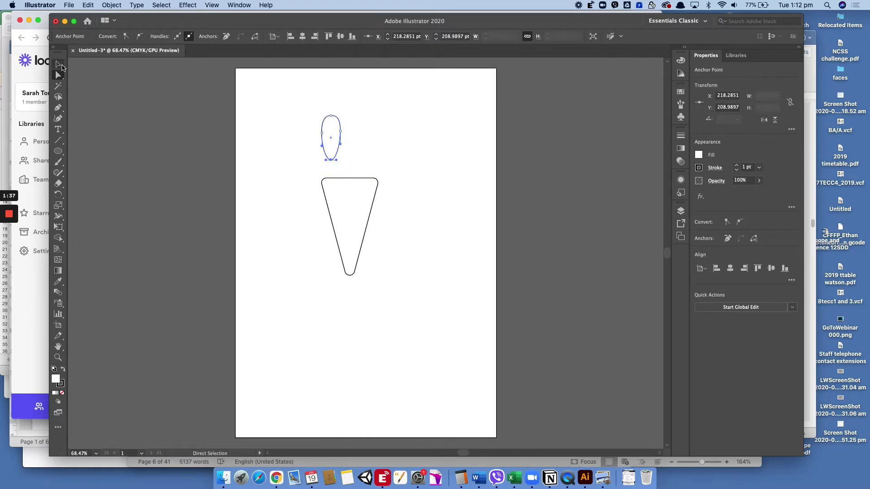
- Tilt the leaf onto the cone's top, then copy and paste it
left_click(58, 64)
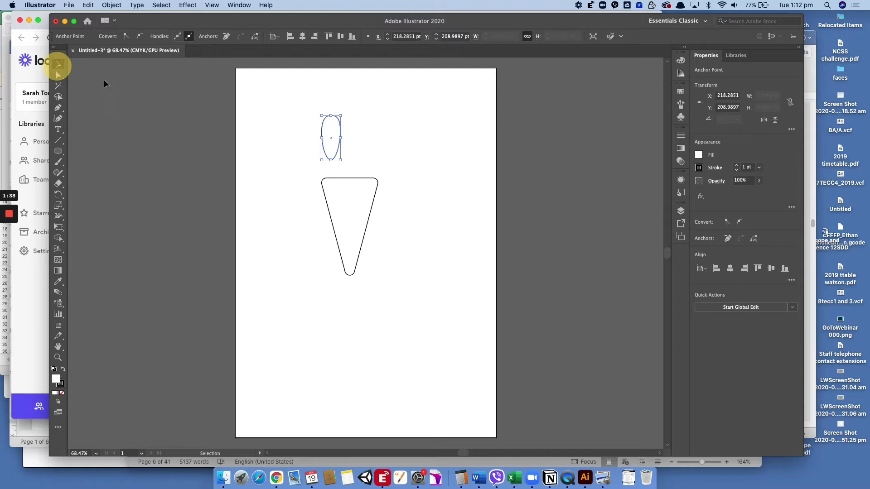
left_click_drag(318, 110, 336, 146)
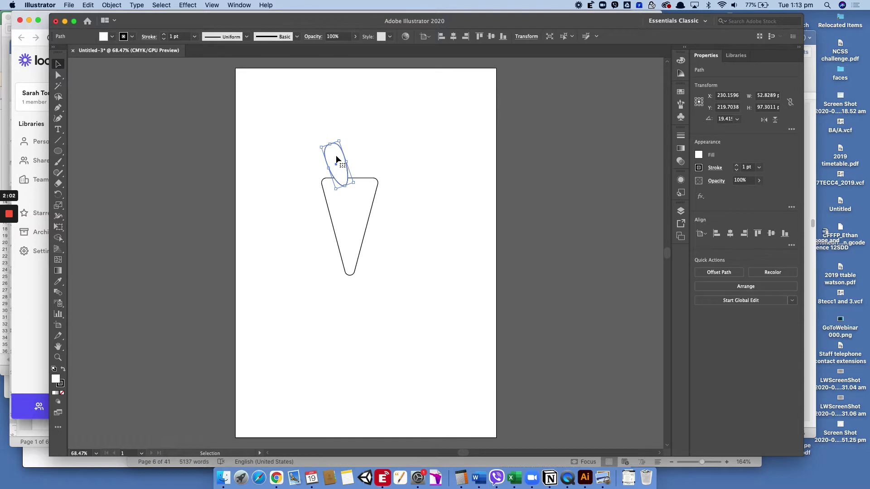
left_click(91, 4)
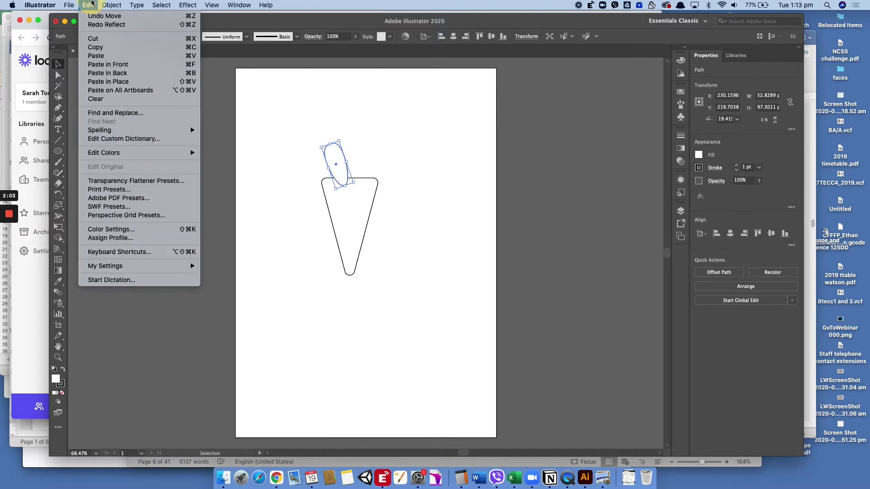
key("c")
key("o")
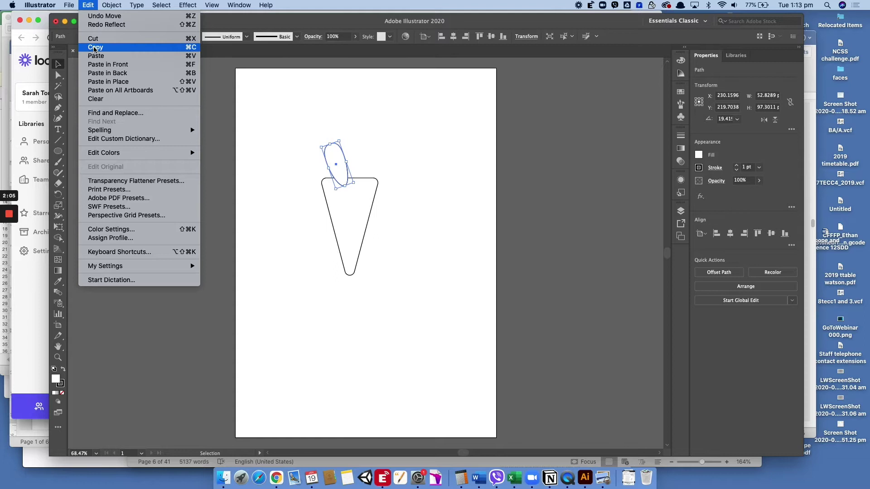
key("Return")
left_click(91, 4)
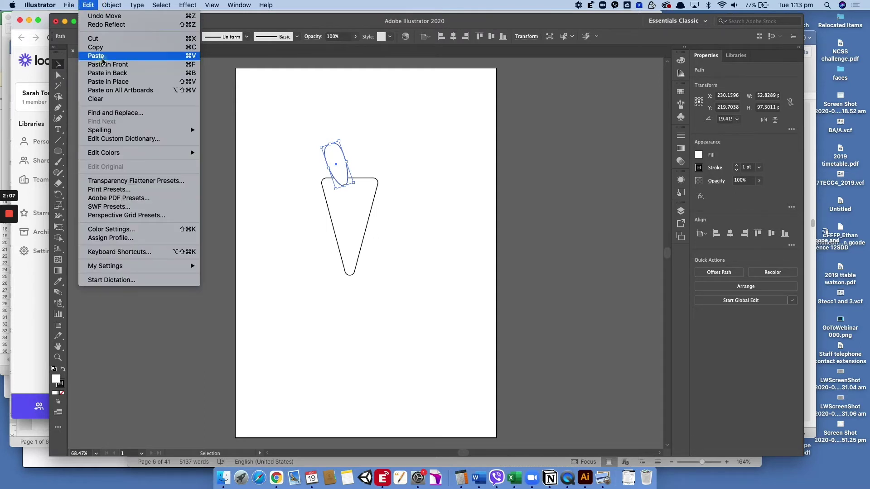
left_click(104, 59)
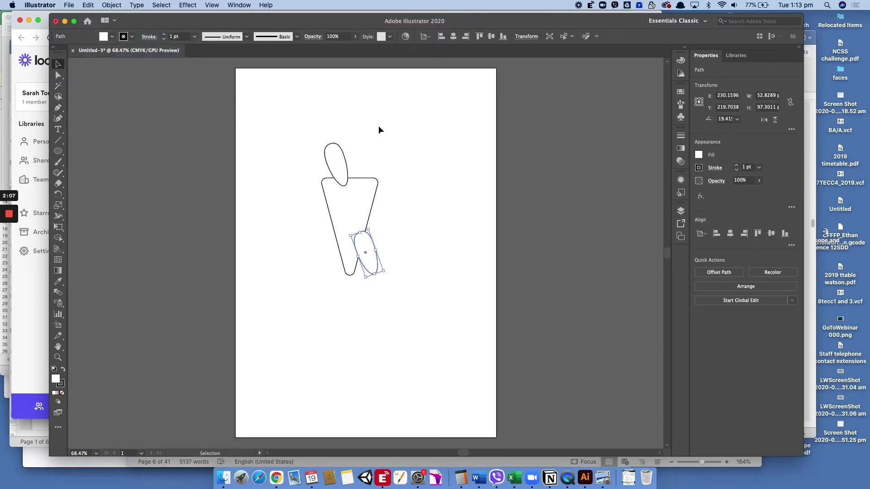
- Reflect the pasted leaf across the vertical axis and place it beside the first leaf
right_click(371, 246)
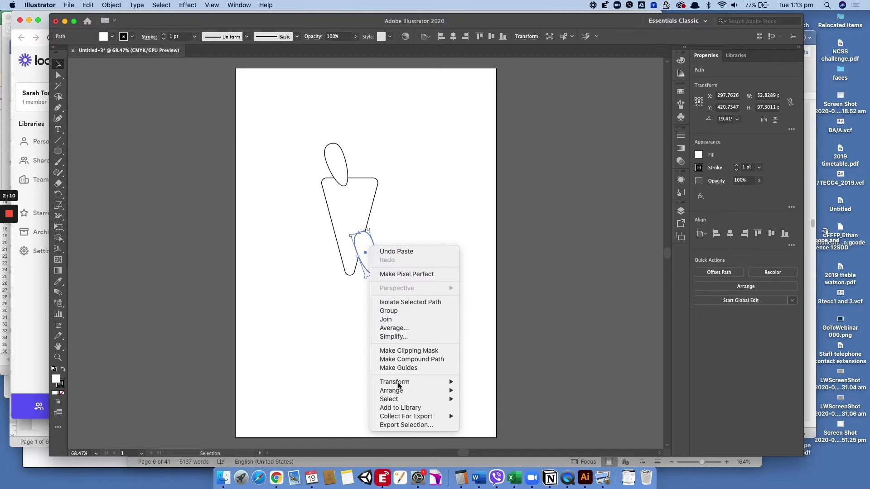
mouse_move(400, 393)
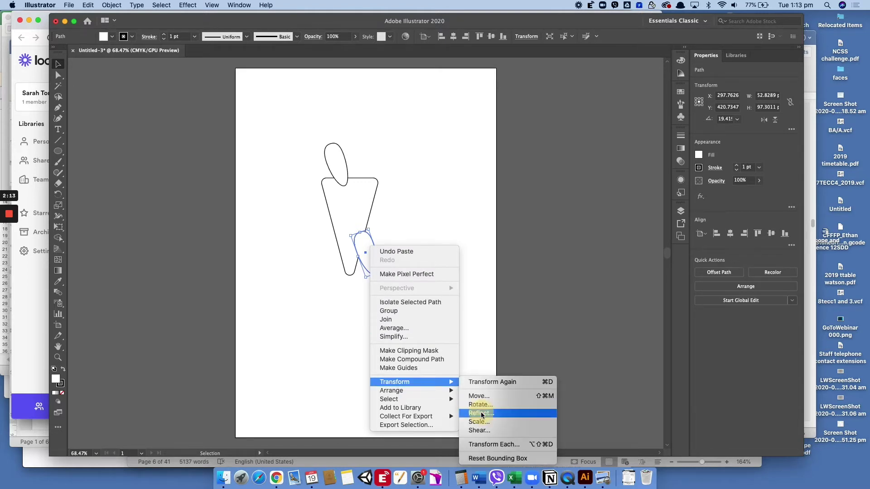
left_click(481, 412)
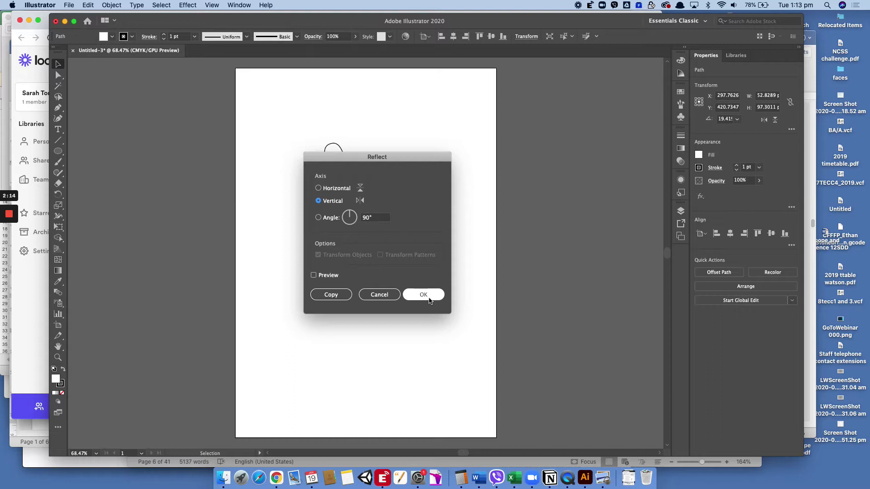
left_click(429, 300)
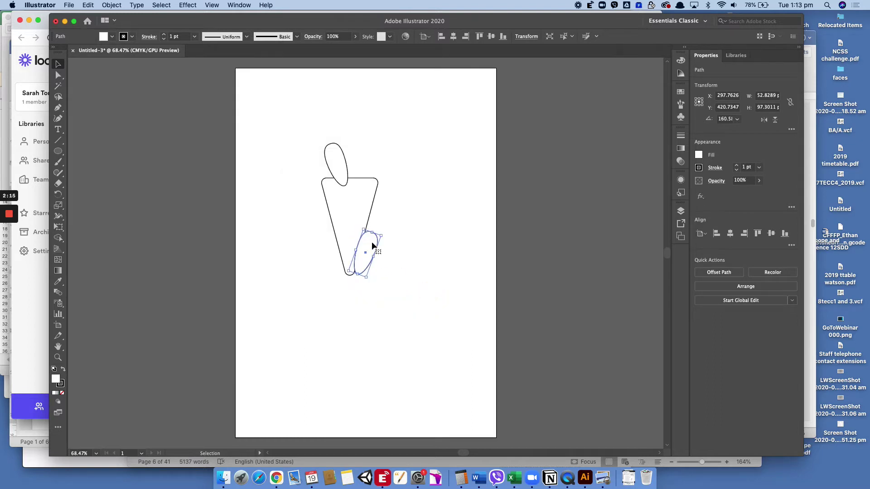
left_click_drag(372, 245, 370, 154)
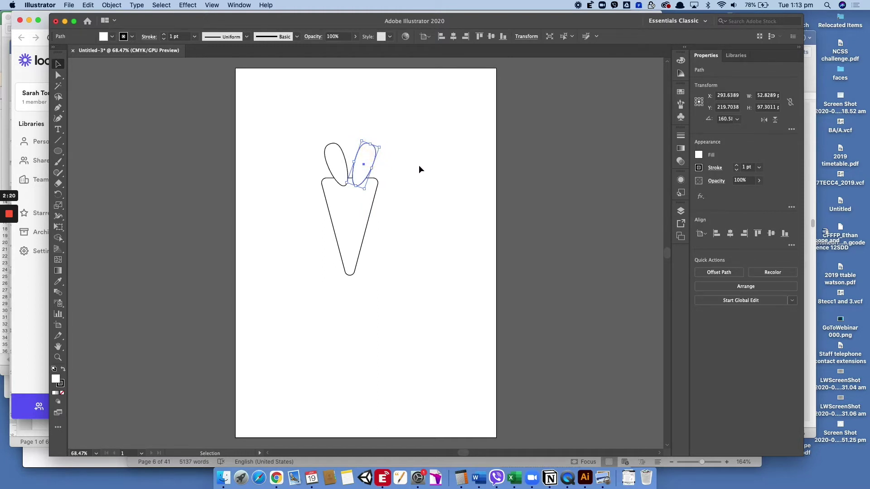
- Paste a third leaf, rotate it upright between the two leaves and stretch it taller
left_click(89, 5)
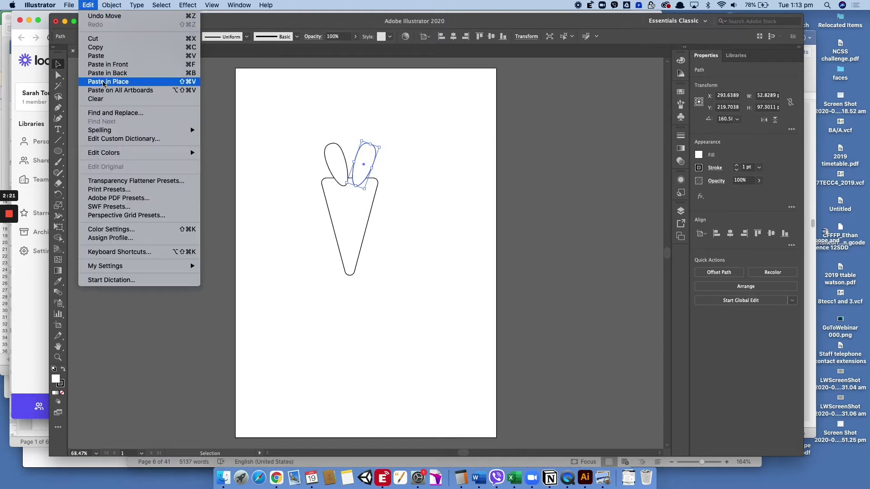
left_click(106, 56)
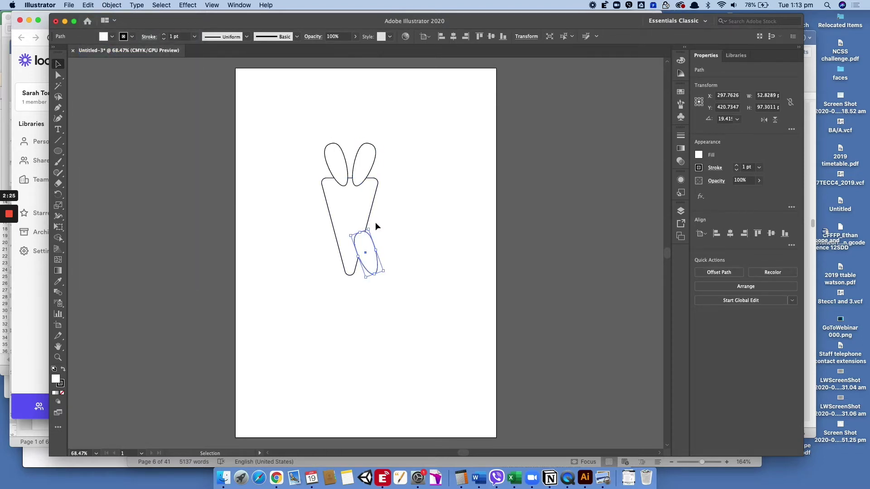
left_click_drag(372, 228, 354, 134)
left_click(452, 181)
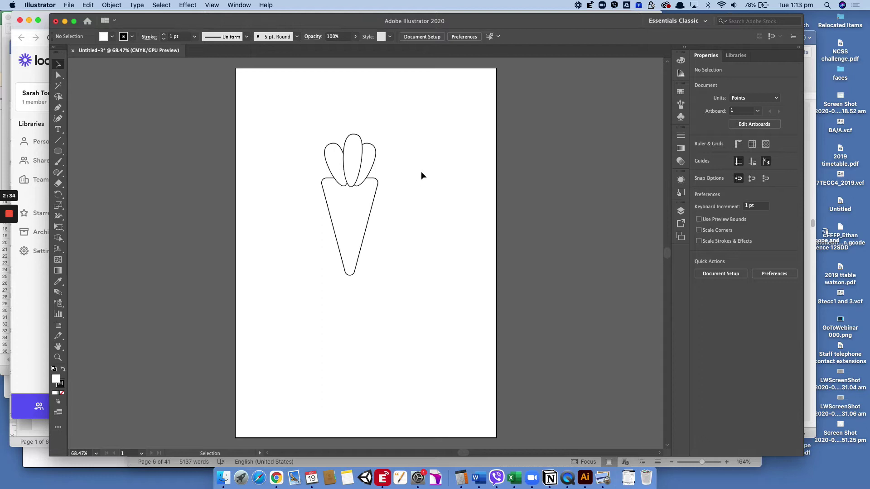
- Select the cone and three leaves and Unite them in Pathfinder into one 128 × 321 pt carrot path
left_click_drag(404, 155, 291, 285)
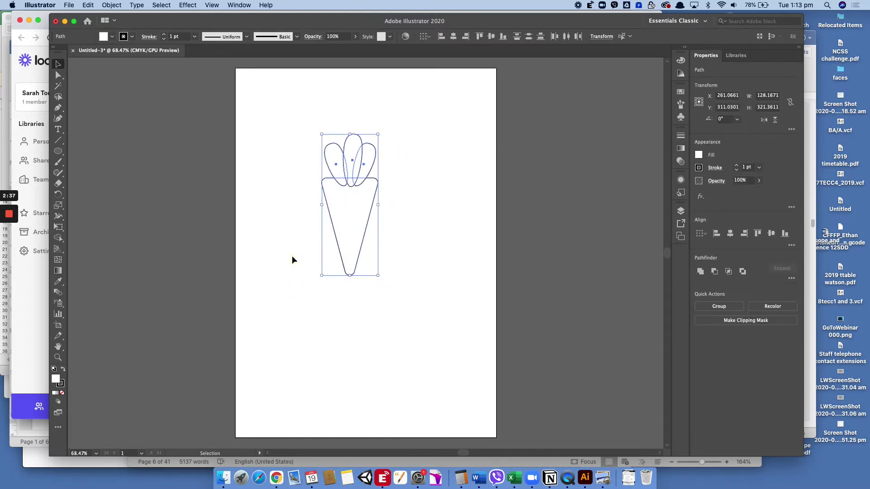
left_click(247, 5)
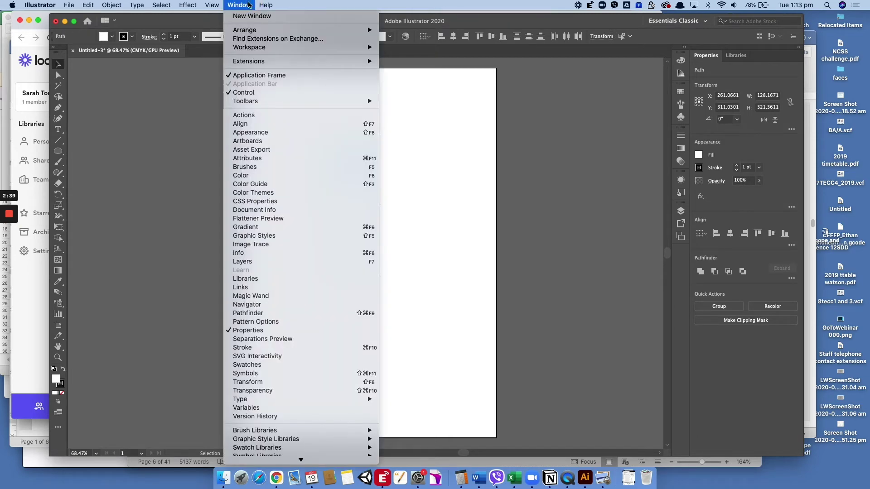
left_click(308, 315)
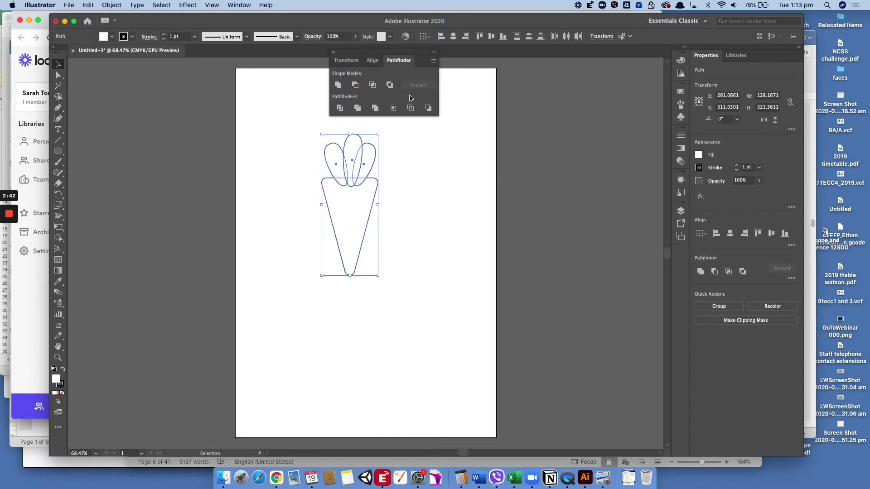
left_click(338, 85)
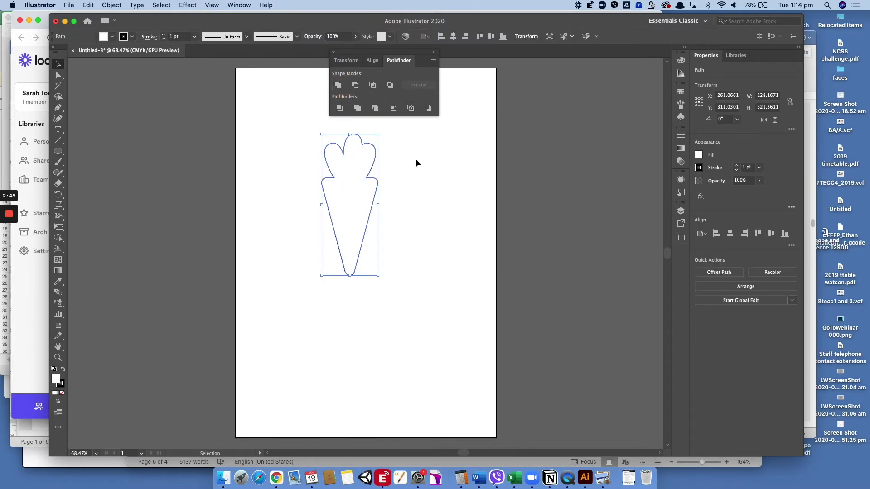
left_click(442, 185)
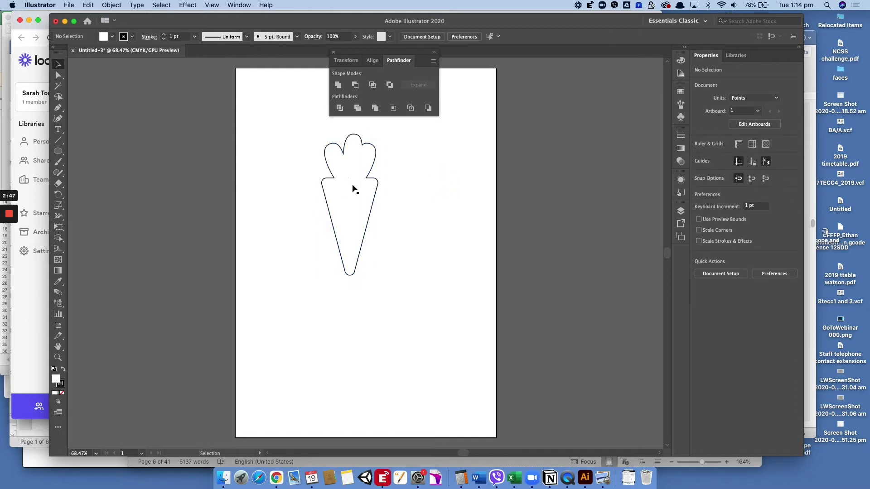
left_click(357, 168)
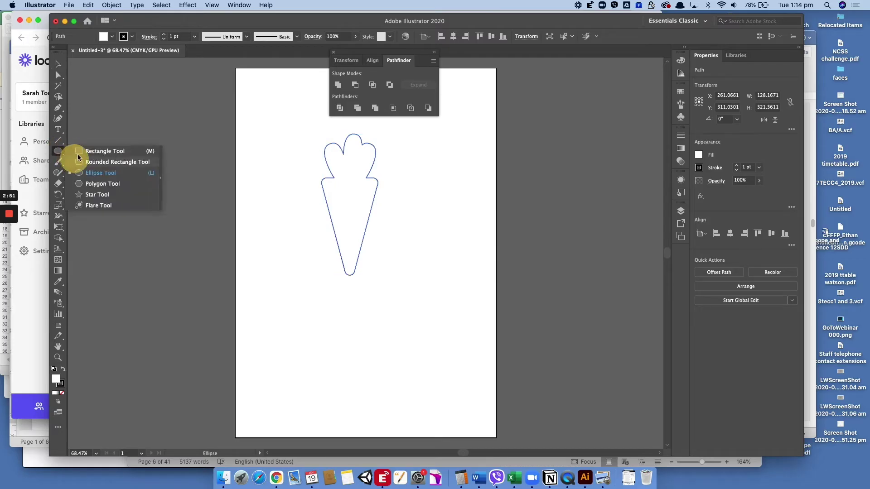
- Draw a tall rectangle of about 232 × 404 pt and move it right of the carrot
left_click(78, 153)
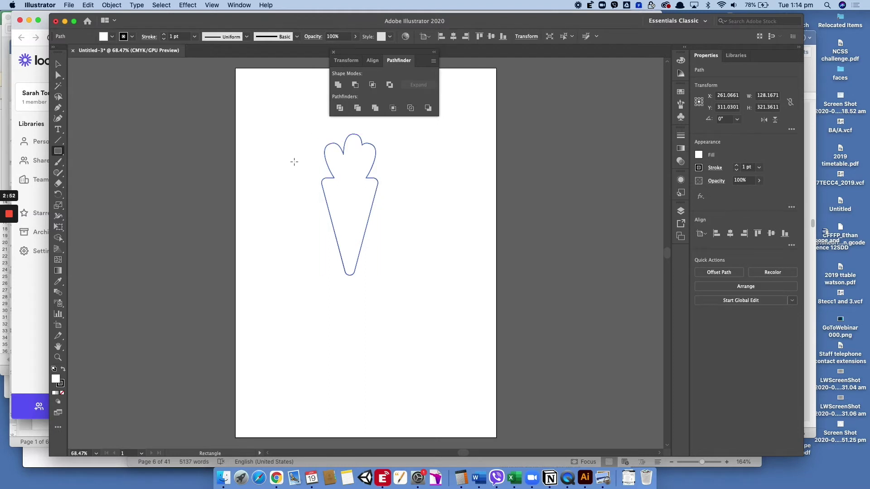
mouse_move(299, 120)
left_mouse_down()
mouse_move(343, 178)
mouse_move(401, 297)
left_mouse_up()
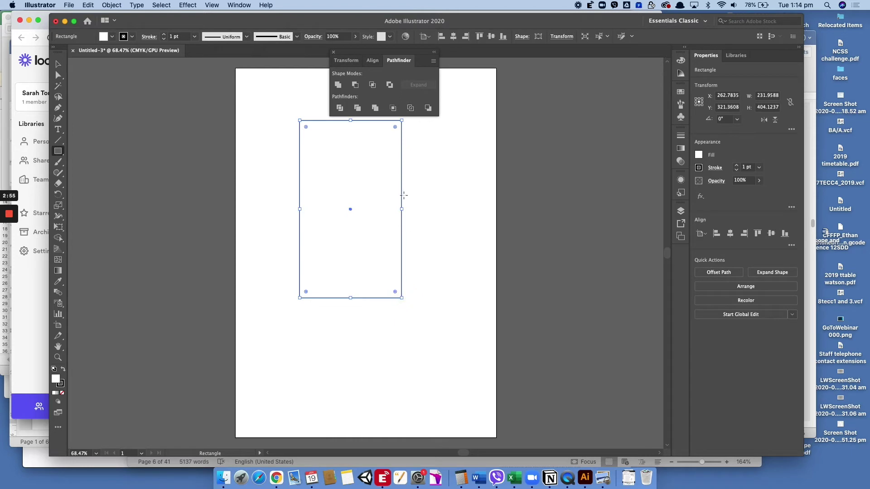
key("v")
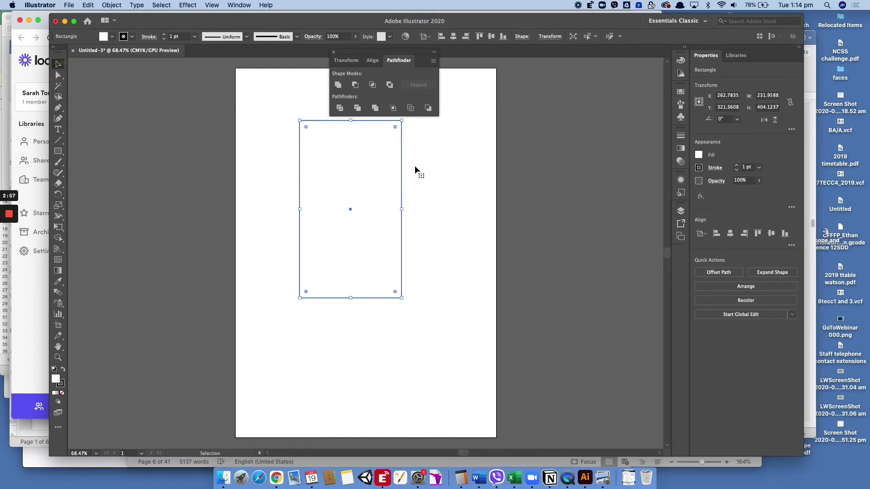
left_click_drag(386, 162, 474, 162)
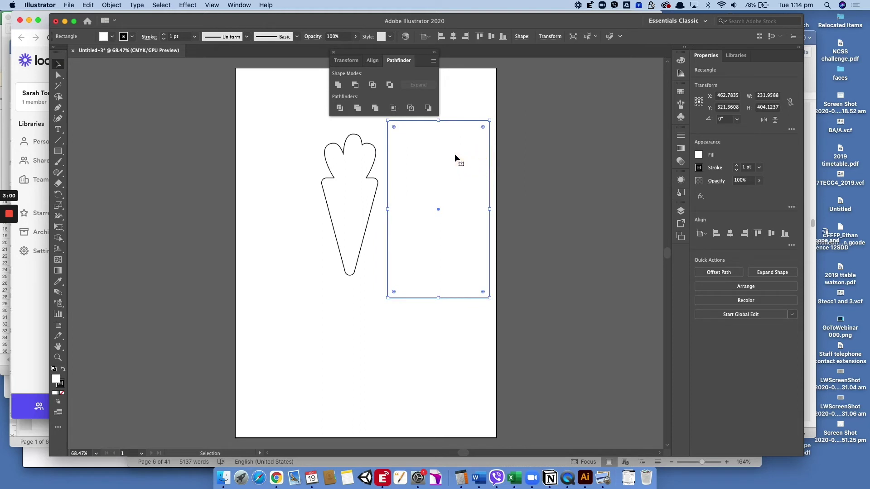
left_click(358, 143)
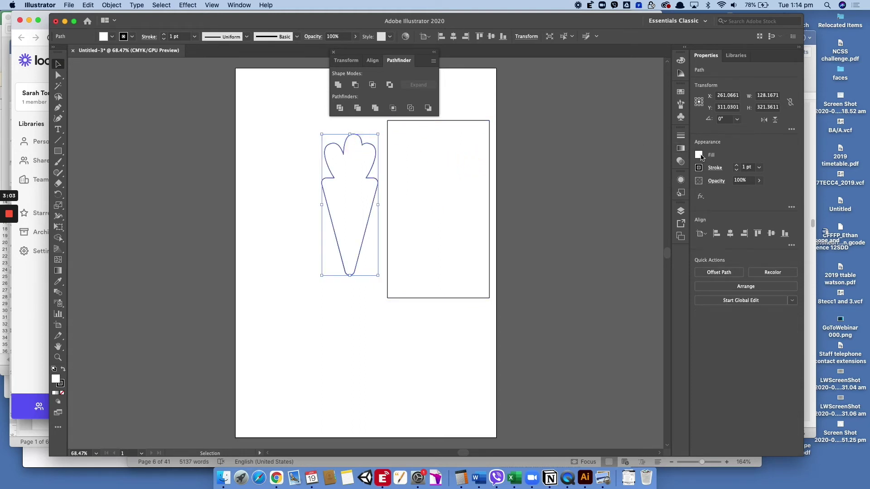
- Set the carrot outline's fill to None and shift it slightly left
left_click(232, 5)
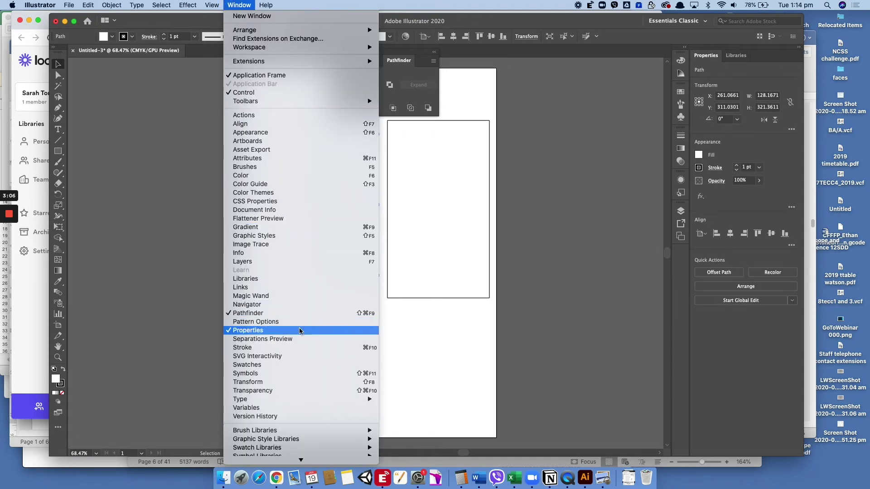
left_click(726, 159)
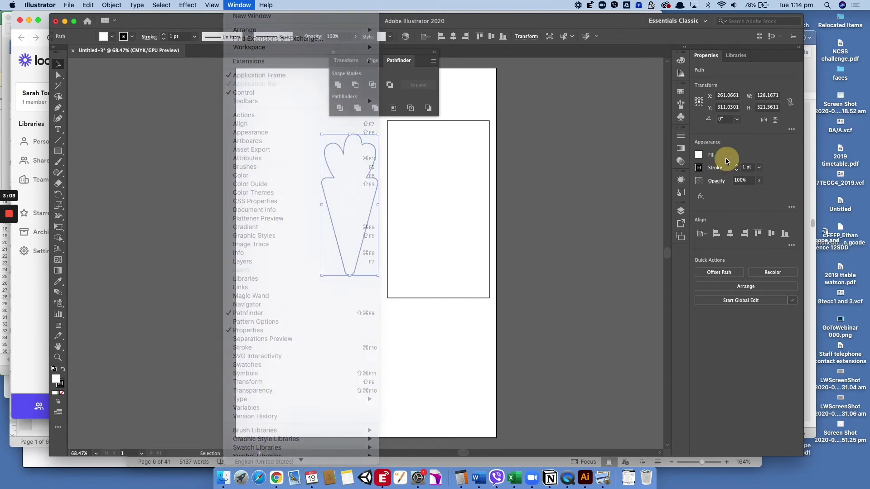
left_click(697, 158)
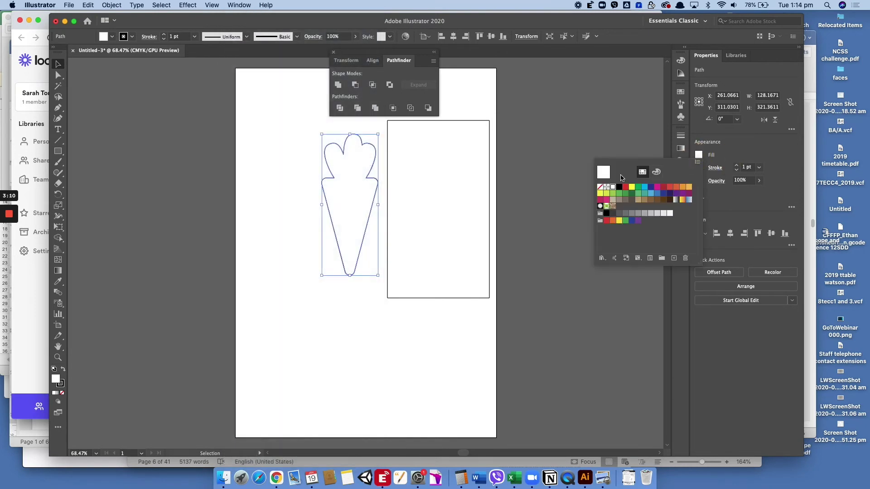
left_click(601, 188)
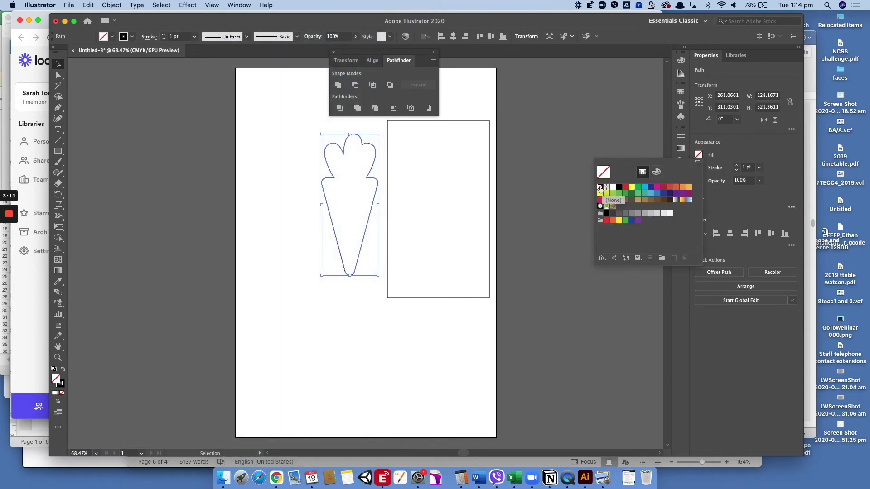
left_click(349, 185)
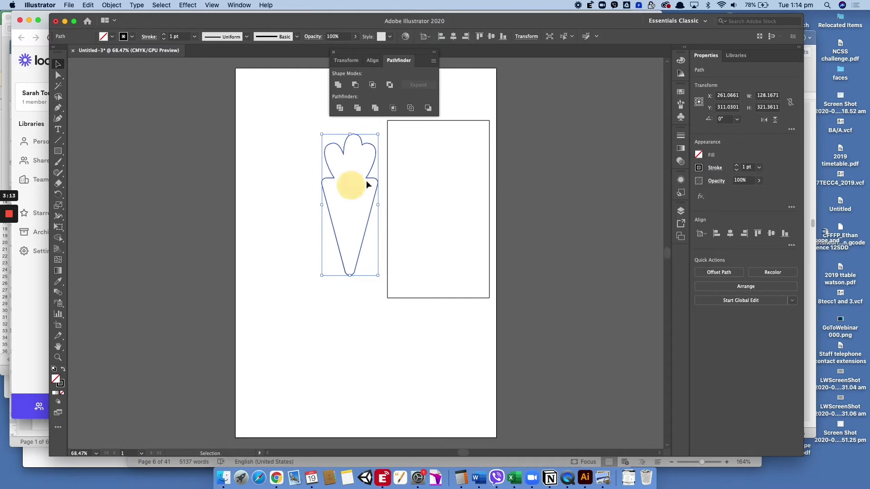
mouse_move(369, 179)
left_mouse_down()
mouse_move(431, 187)
mouse_move(357, 180)
left_mouse_up()
- Bring the carrot outline to the front of the tall rectangle
right_click(357, 180)
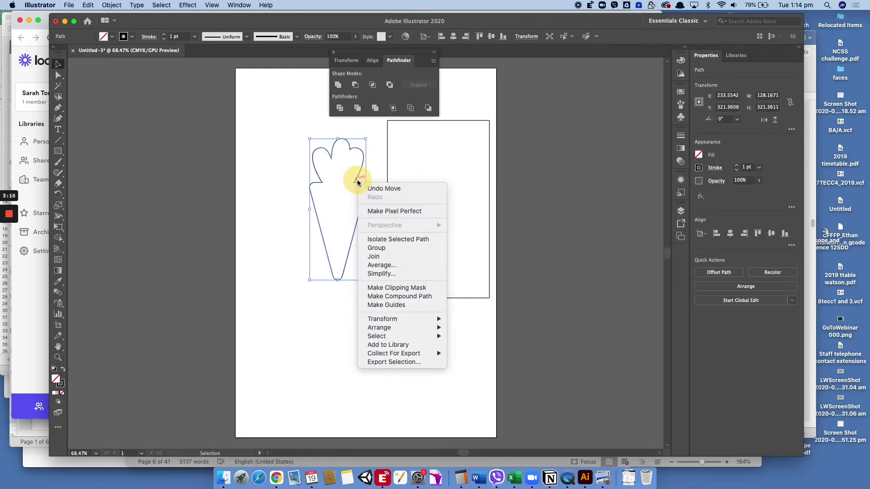
mouse_move(404, 328)
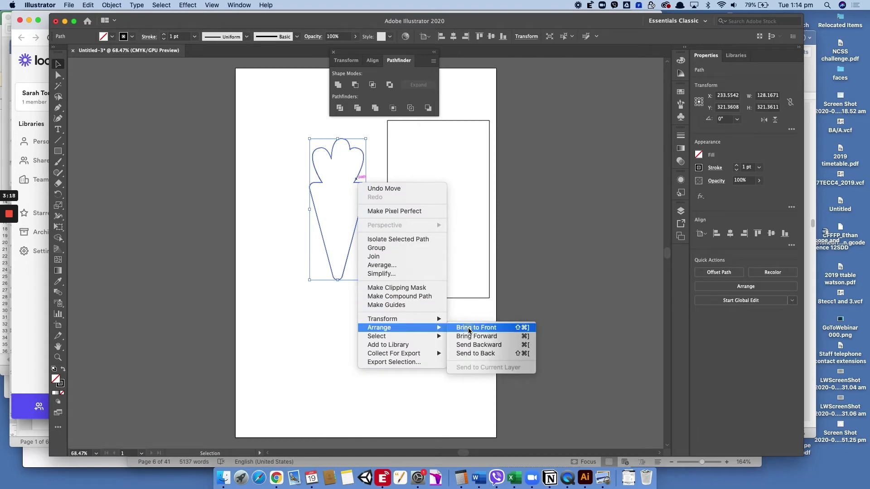
left_click(469, 331)
left_click_drag(463, 195, 463, 195)
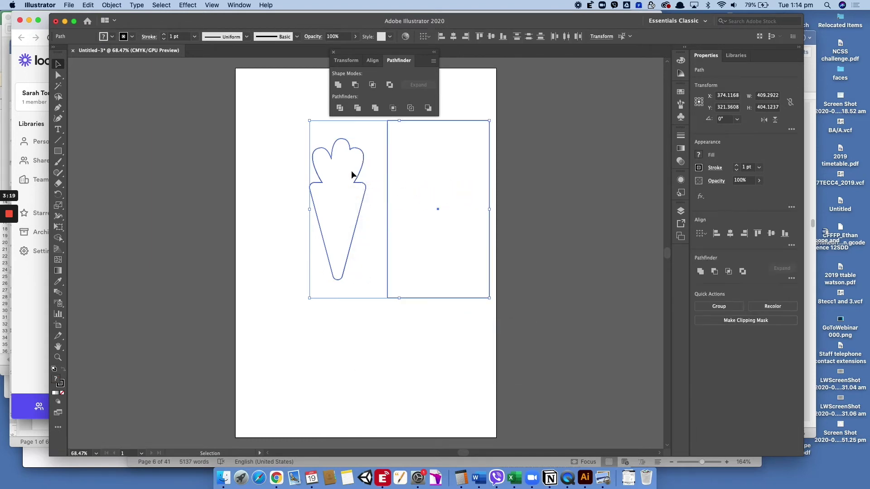
left_click(352, 175)
- Move the carrot into the rectangle and cut it out with Pathfinder Minus Front
left_click(327, 151)
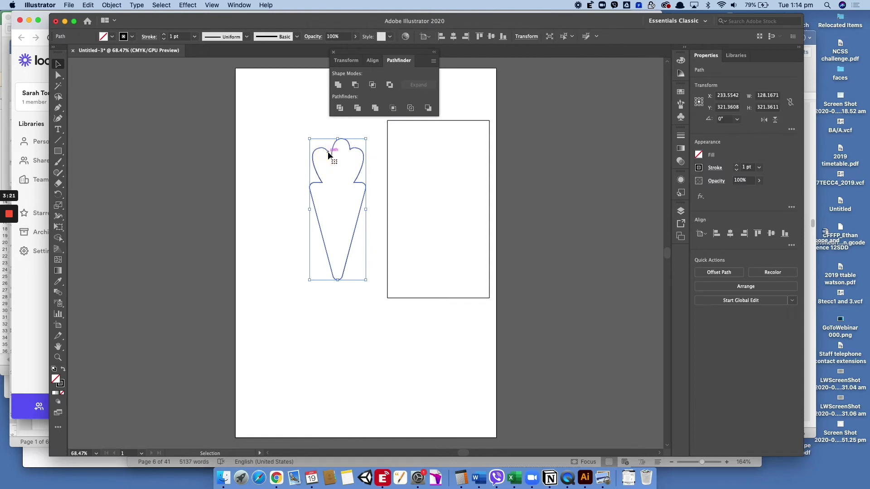
left_click_drag(328, 152, 431, 151)
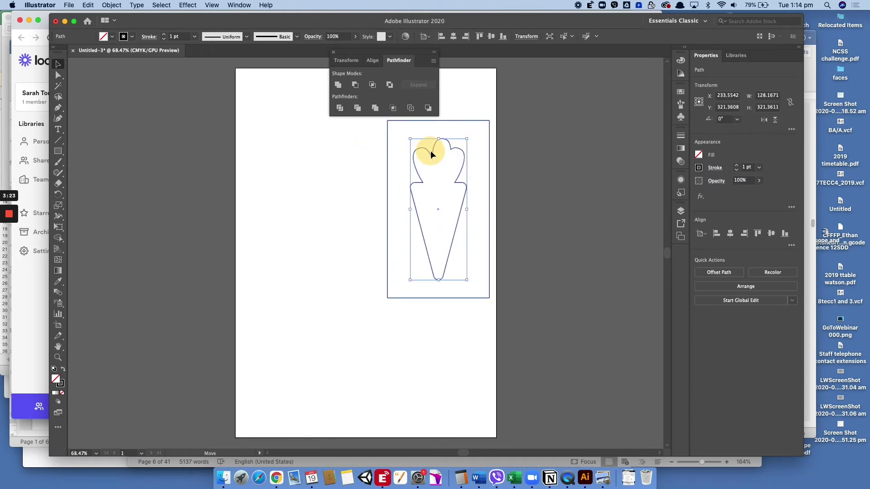
left_click(326, 131)
left_click_drag(338, 144, 455, 303)
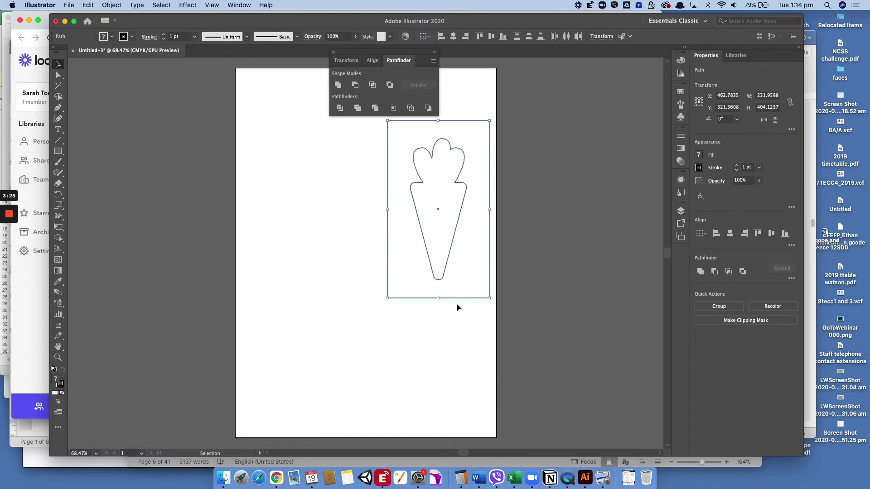
left_click(355, 86)
- Centre the carrot cut-out on the page and set Export for Screens to save it to the Desktop
left_click(310, 205)
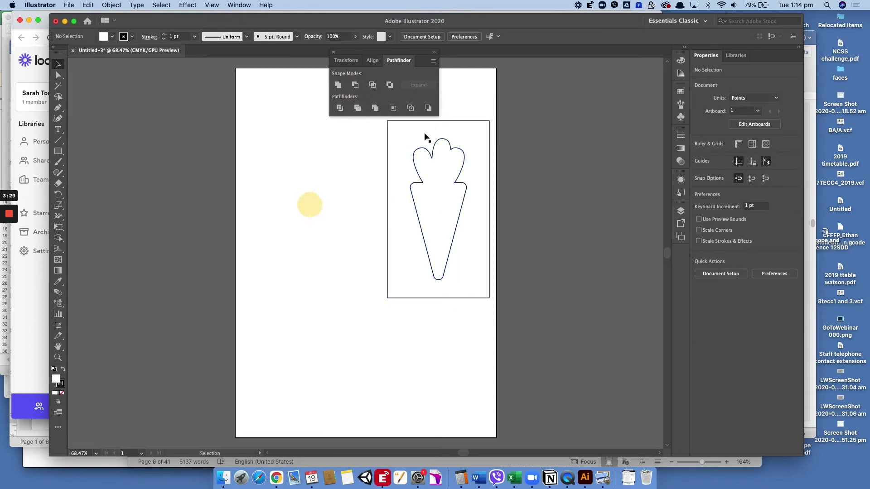
left_click_drag(455, 120, 384, 146)
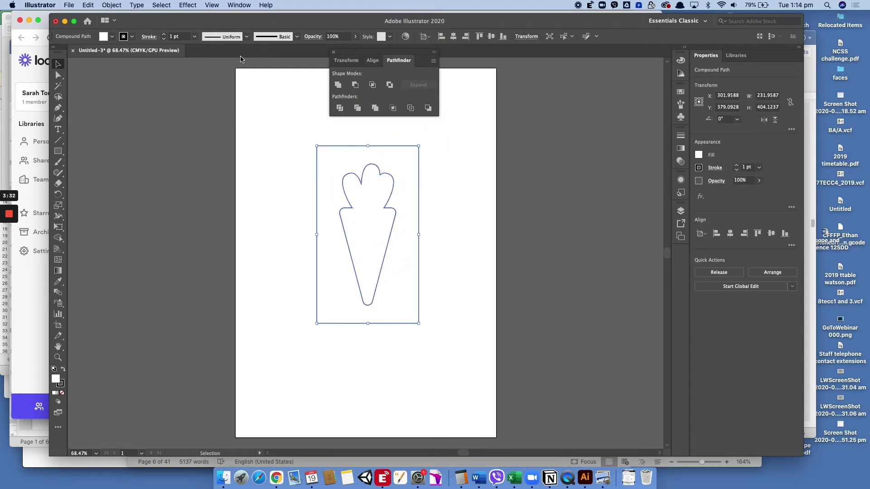
left_click(69, 5)
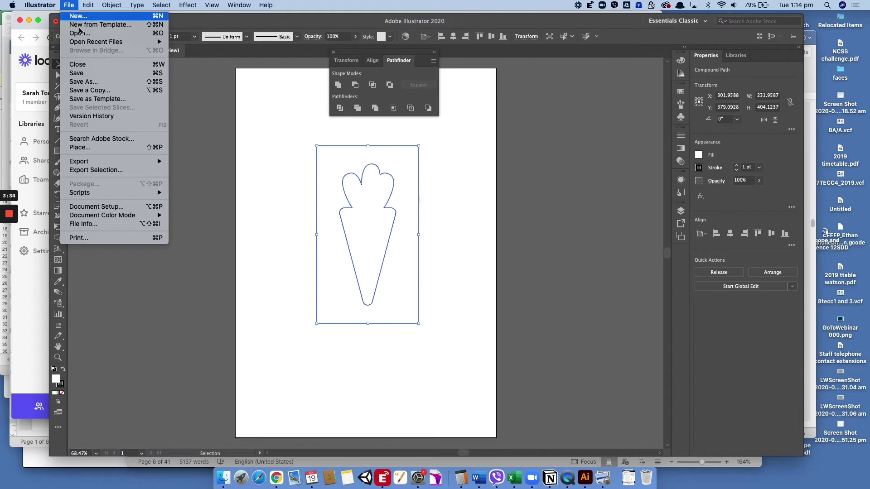
left_click(98, 170)
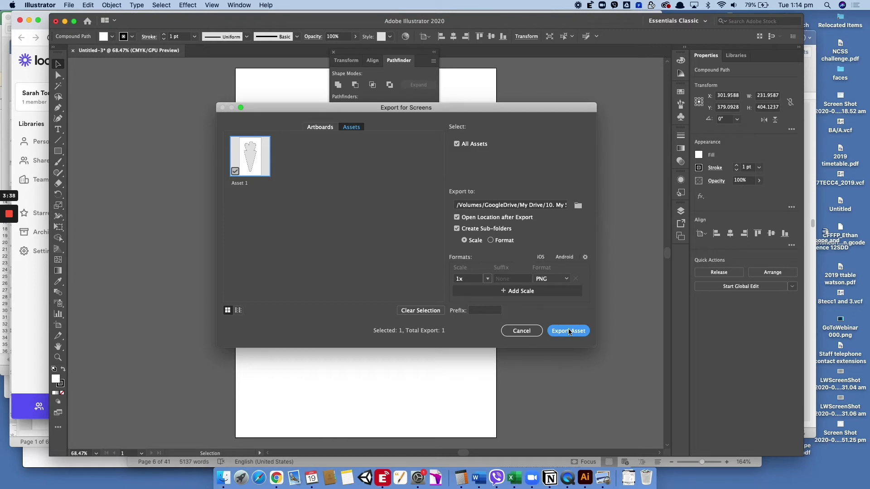
left_click(578, 206)
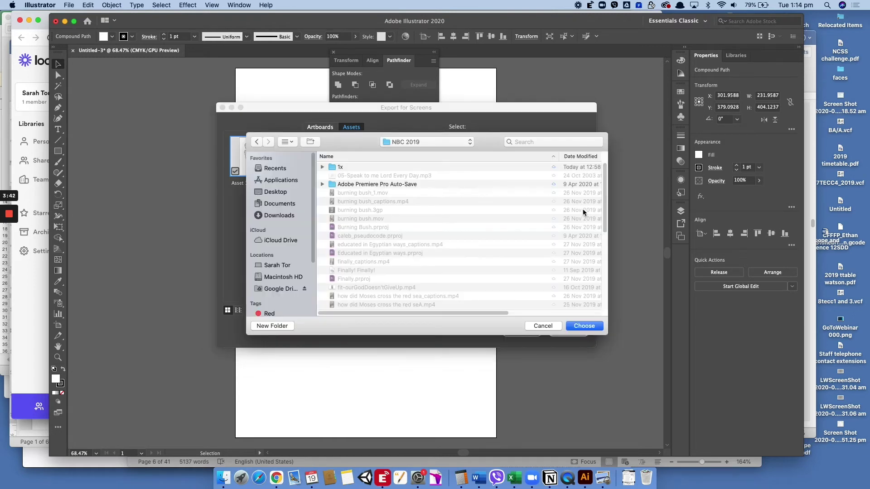
left_click(274, 191)
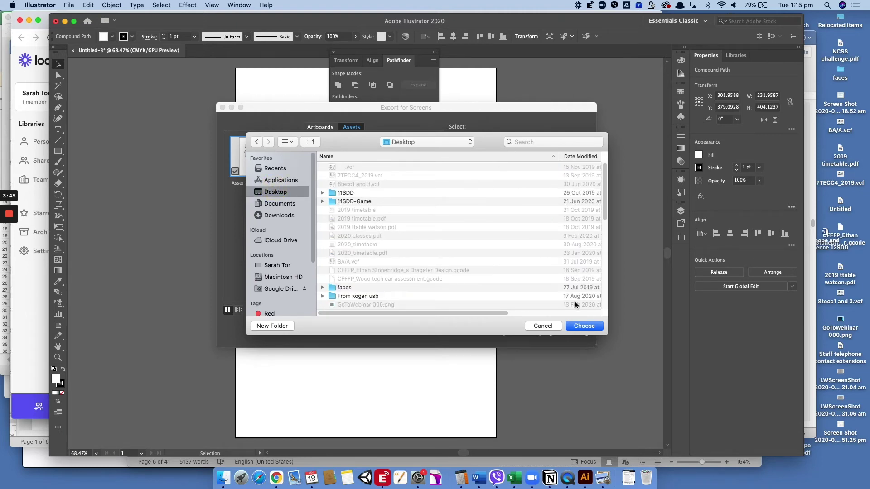
left_click(577, 327)
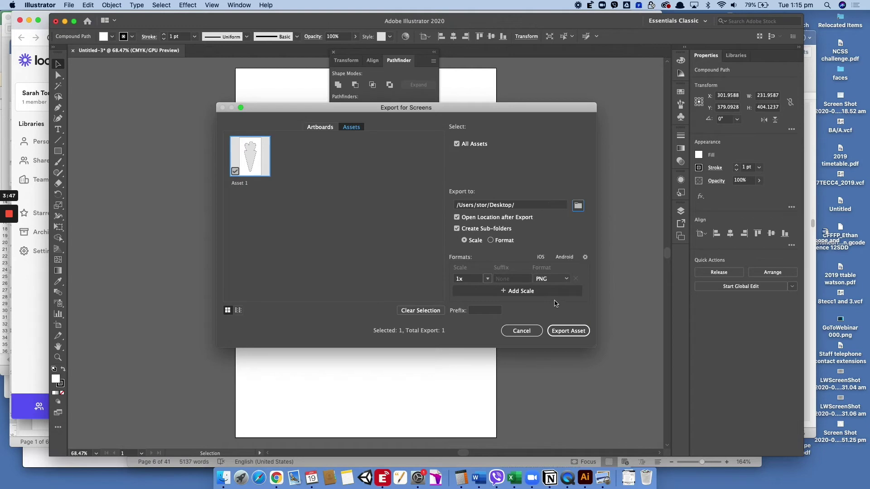
- Export the asset and locate Asset 1.png in the Desktop's 1x folder
left_click(575, 331)
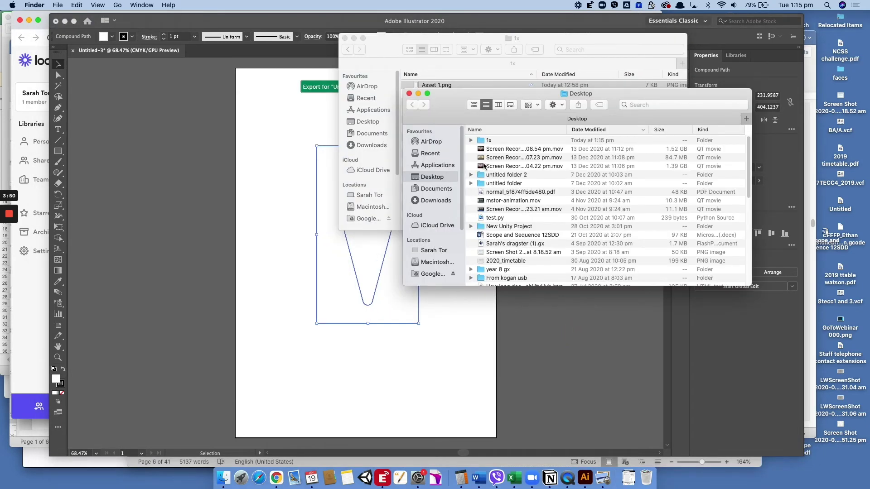
double_click(486, 144)
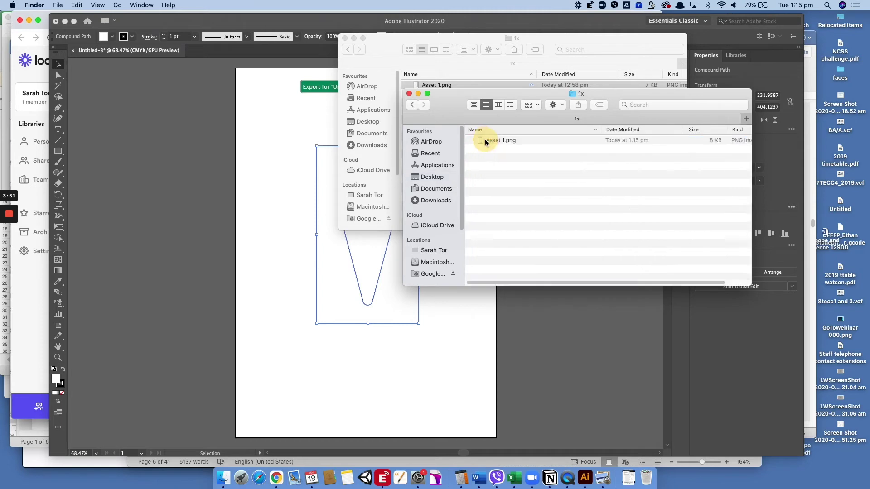
left_click(503, 141)
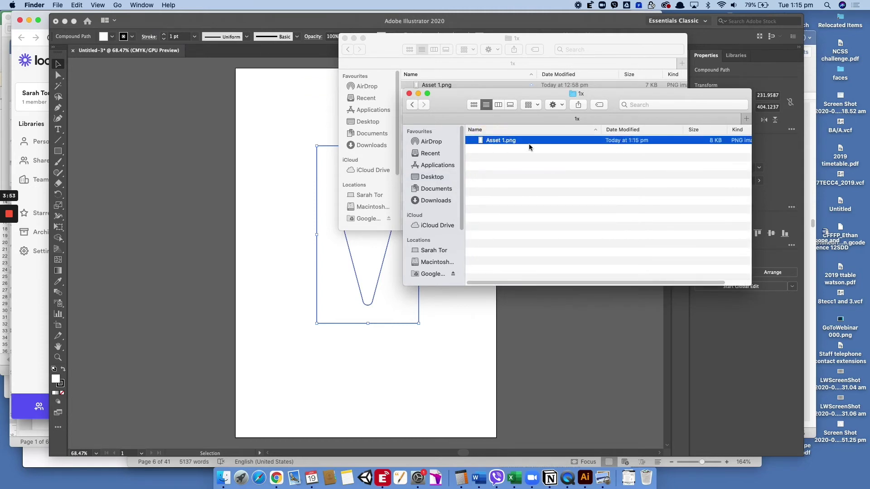
- Insert Desktop/1x/Asset 1.png as an image over cells in the Infographic sheet
left_click(276, 478)
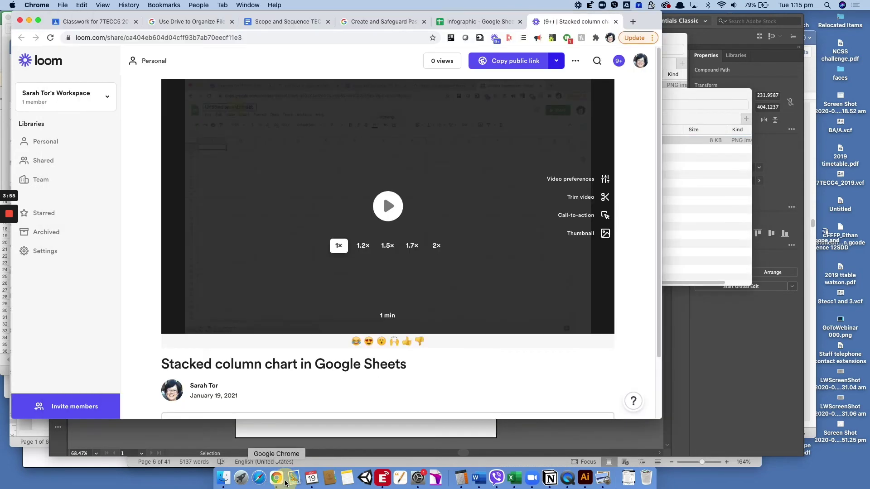
left_click(458, 22)
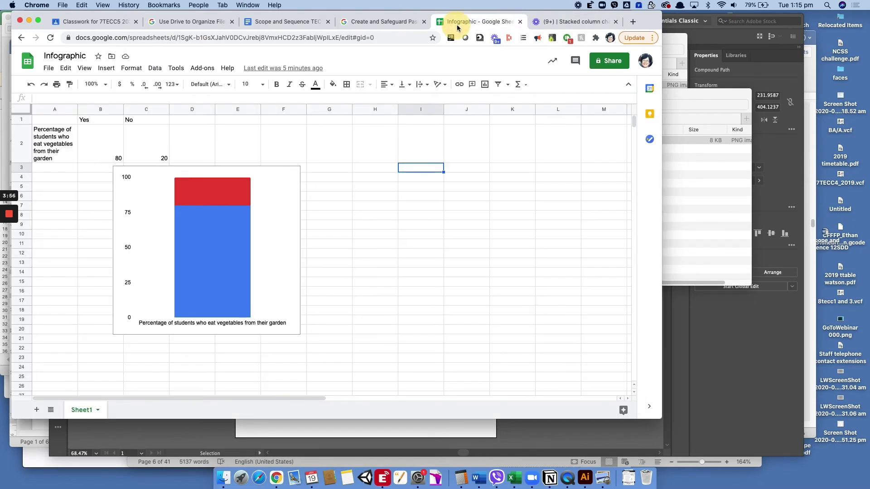
left_click(106, 68)
mouse_move(134, 216)
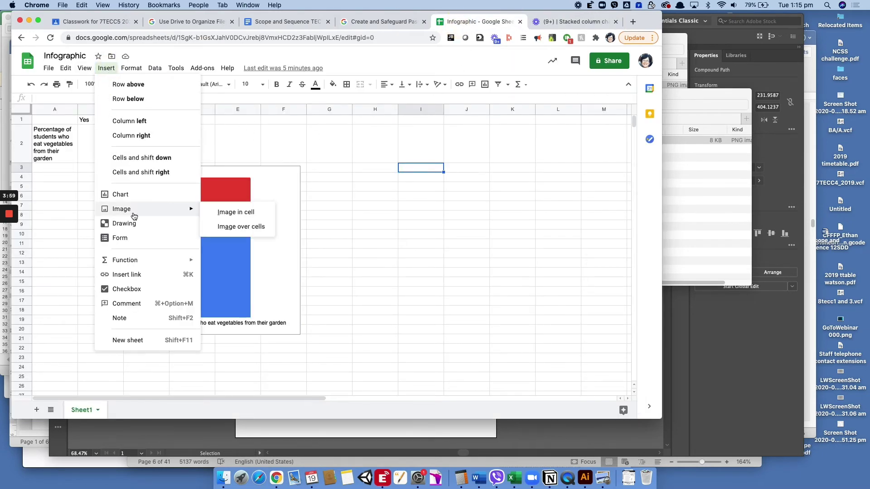
left_click(212, 226)
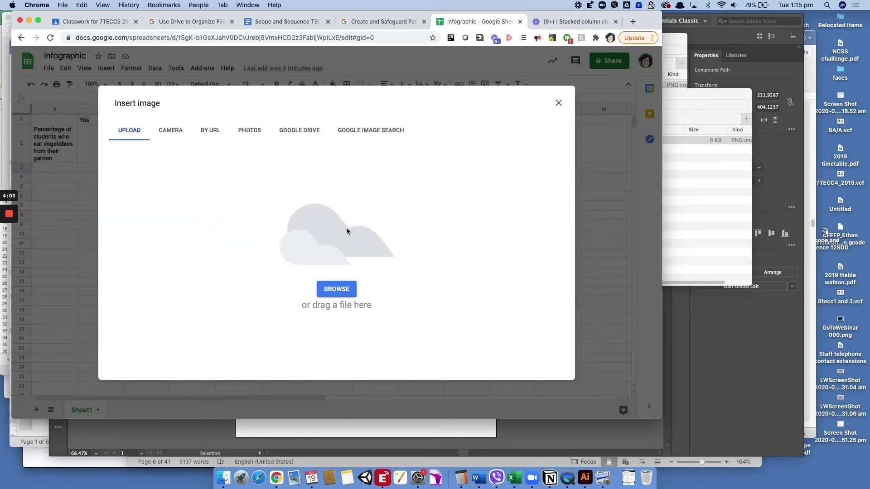
left_click(327, 291)
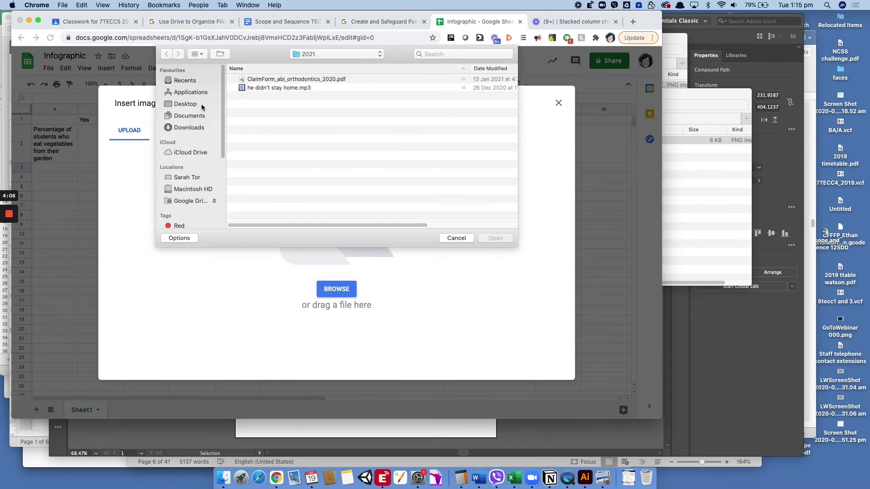
left_click(201, 104)
double_click(267, 89)
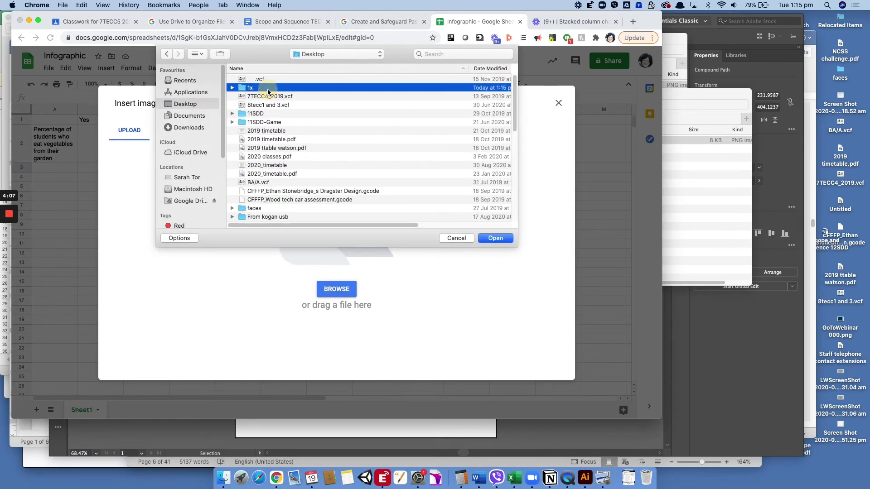
double_click(268, 80)
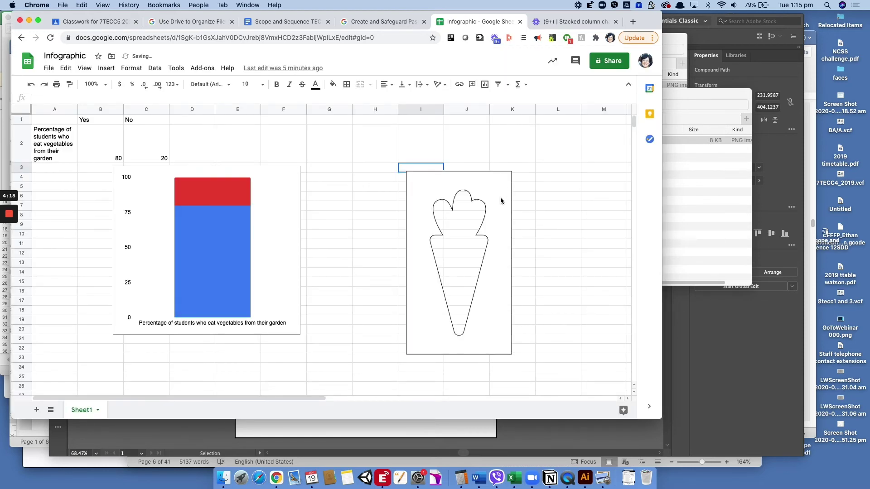
- Move the carrot image toward the chart and make the chart slightly taller
left_click(476, 209)
left_click(485, 191)
left_click_drag(489, 189, 379, 175)
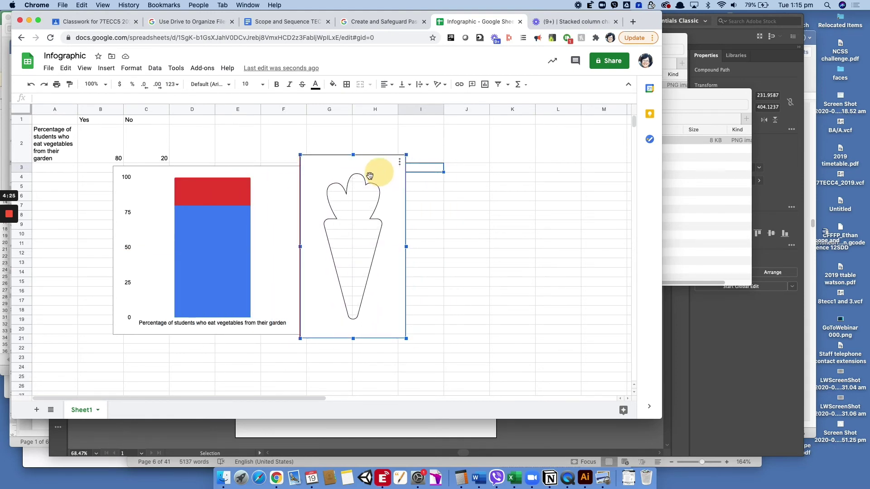
left_click(241, 204)
left_click_drag(206, 335, 205, 341)
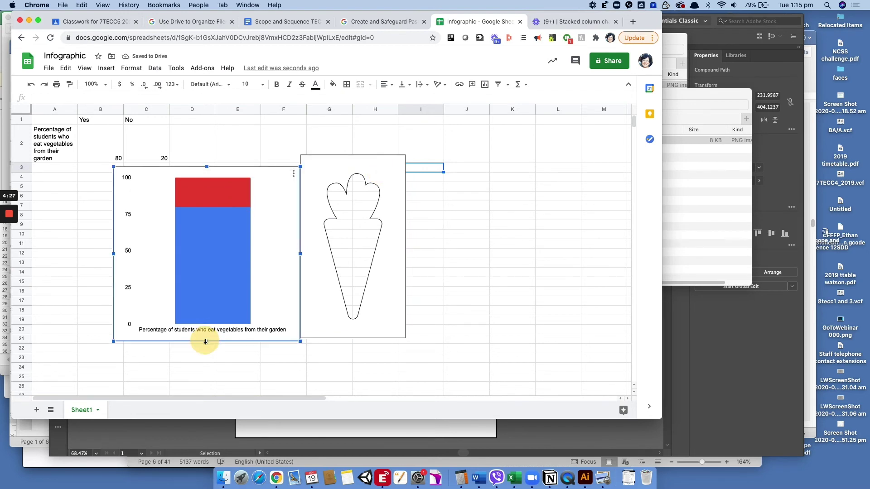
- Drag the carrot image over the chart's red and blue column, nudging it lower
left_click(334, 292)
left_click_drag(322, 278, 178, 285)
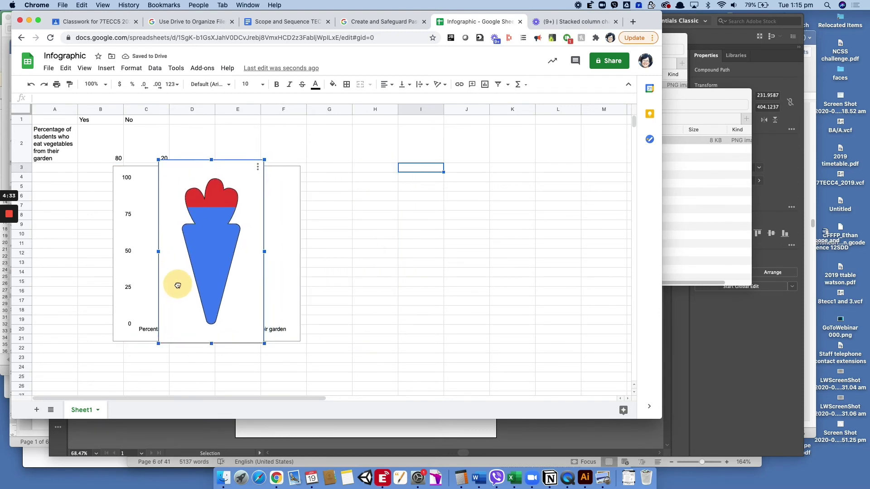
left_click_drag(178, 286, 176, 287)
left_click(324, 263)
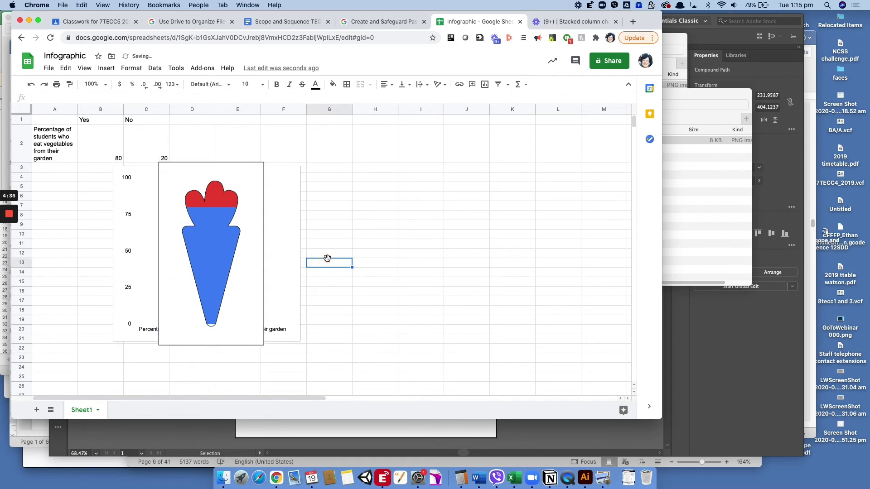
left_click(266, 228)
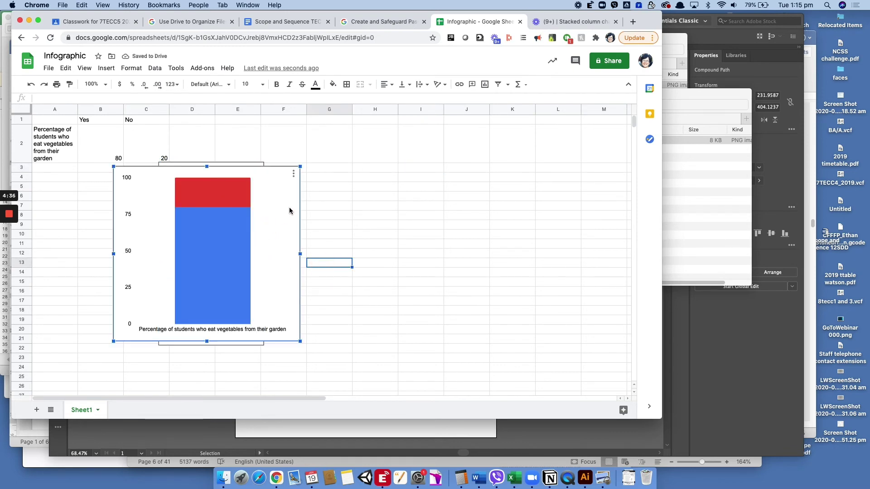
- Centre the carrot on the column and trim its top to match the chart height
left_click(253, 165)
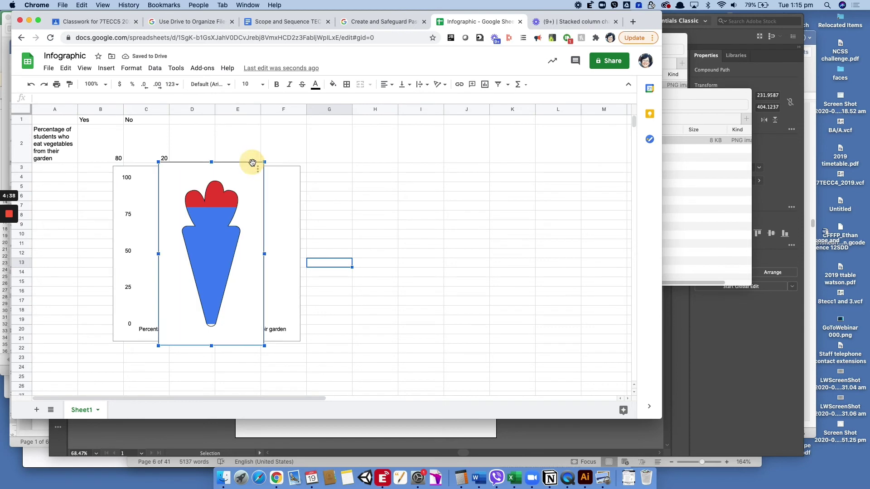
left_click_drag(241, 344, 241, 341)
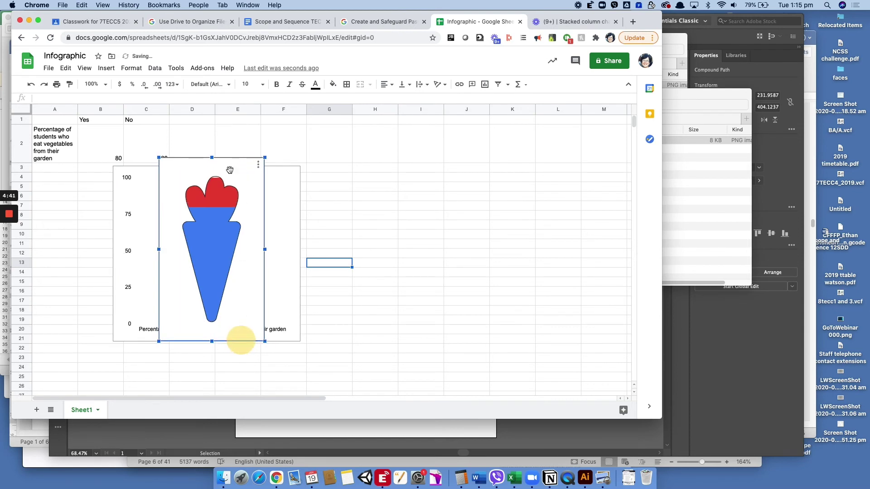
left_click_drag(212, 157, 214, 160)
left_click(424, 234)
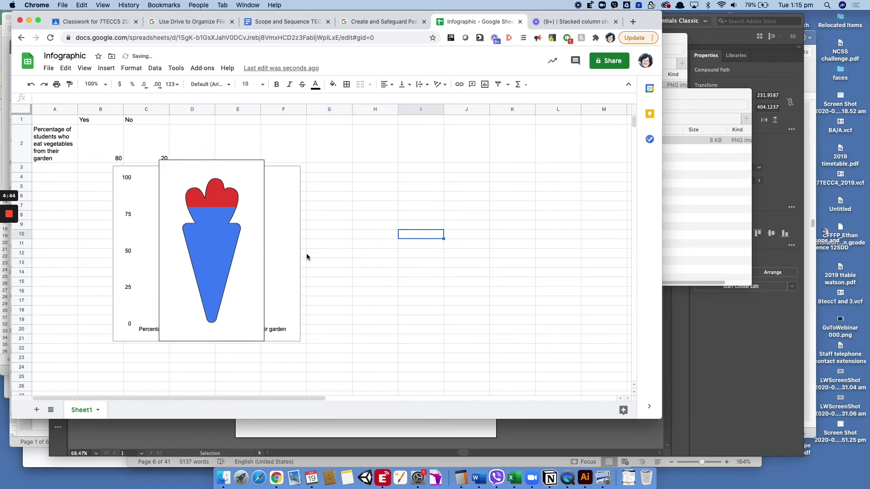
left_click(340, 330)
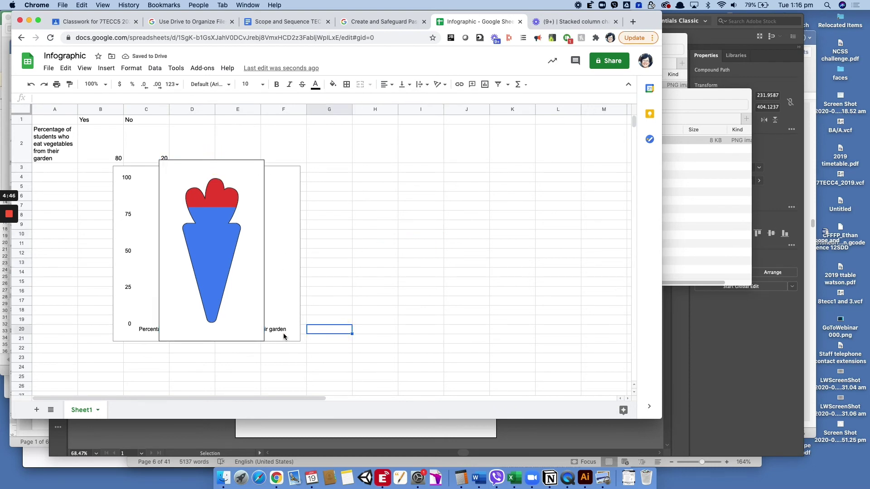
left_click(151, 334)
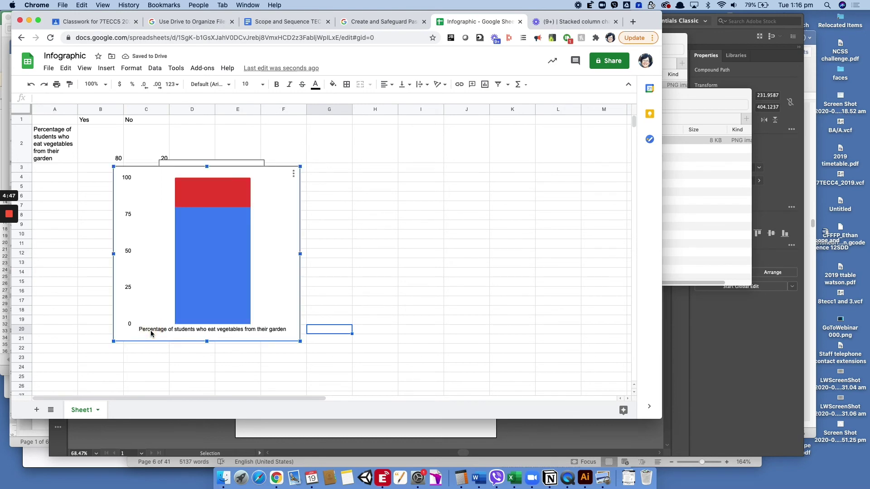